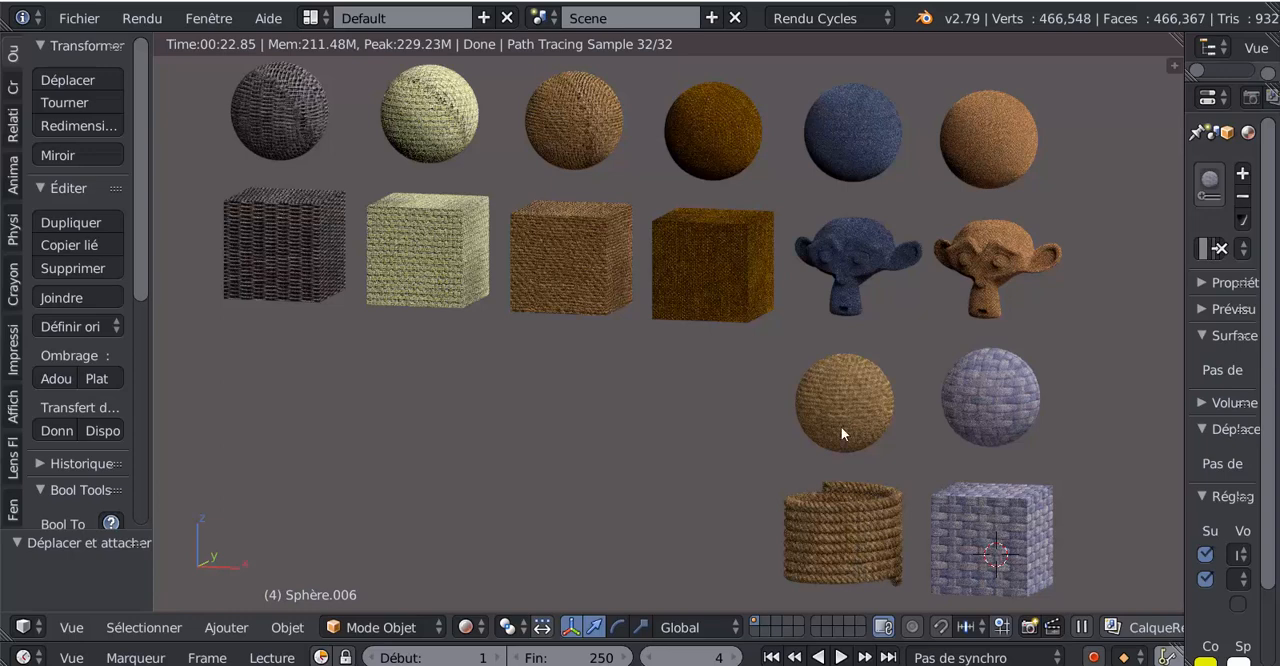
- Inspect the rendered fabric samples from close range, an oblique angle and the front
scroll(880, 140, up, 3)
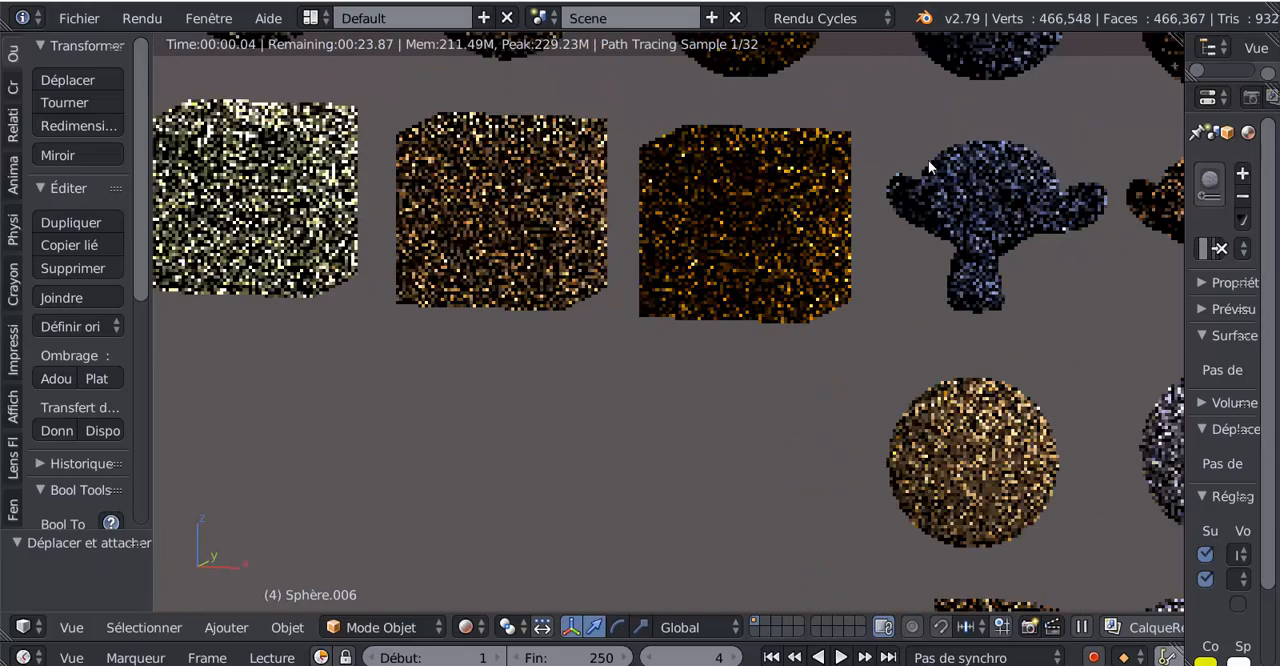
middle_drag(958, 227, 845, 332)
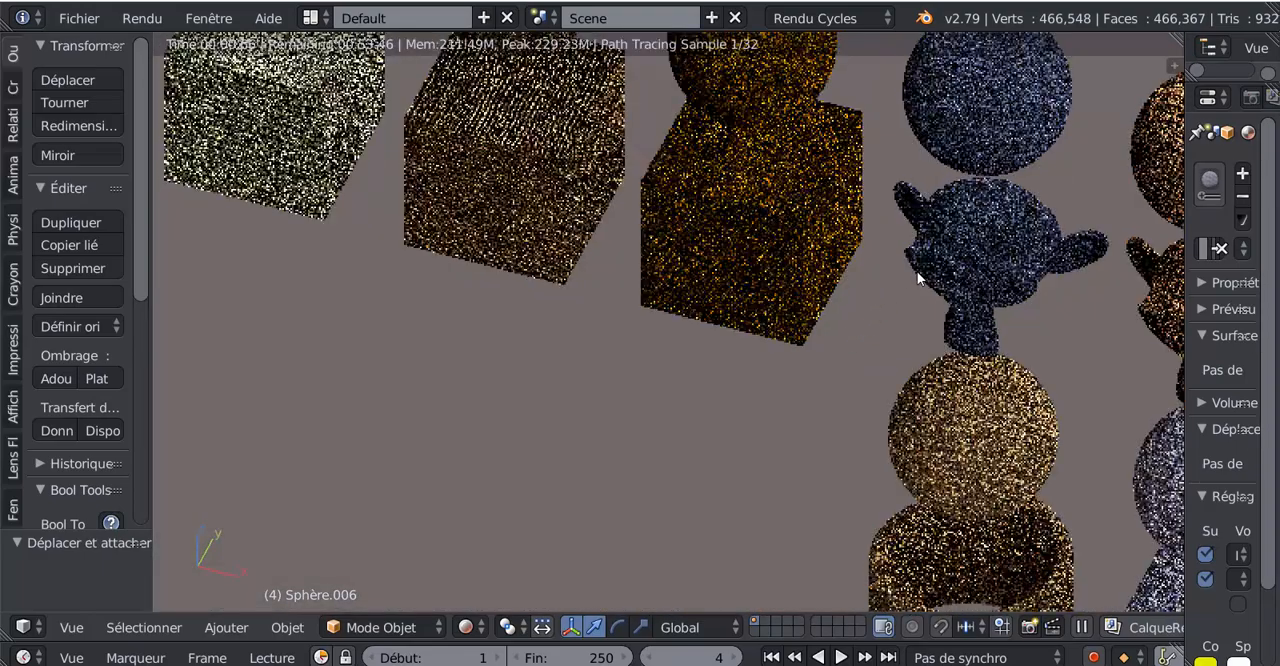
middle_drag(910, 257, 752, 395)
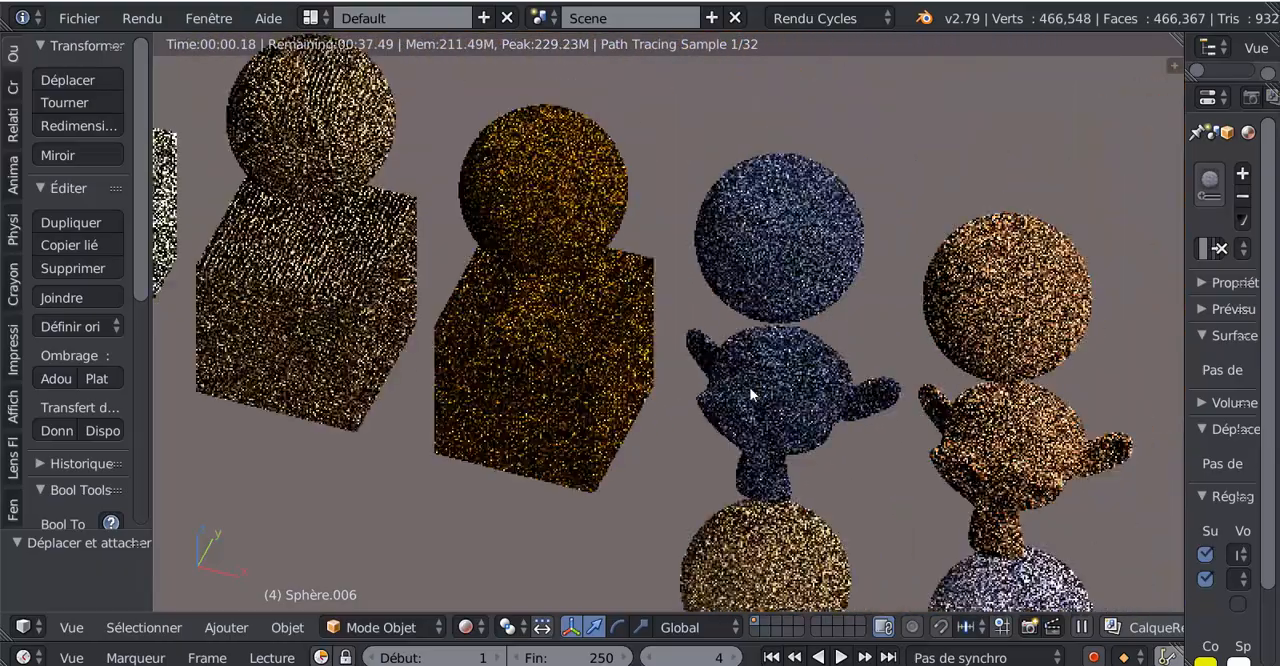
scroll(752, 395, up, 4)
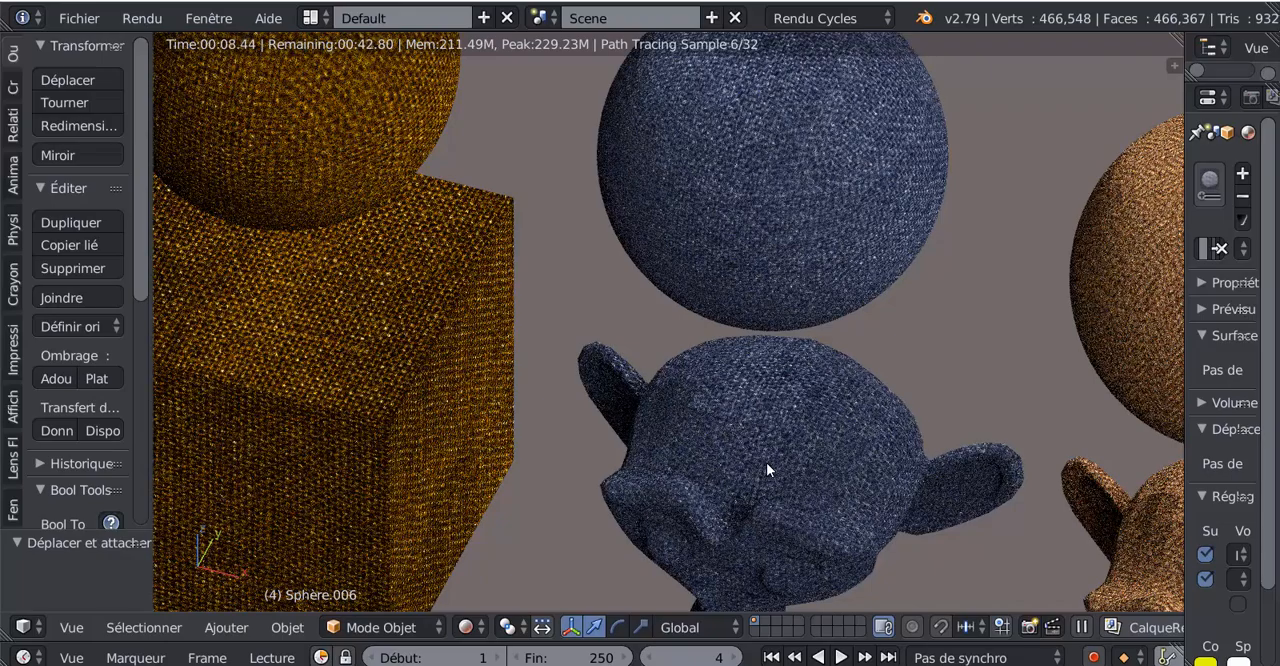
scroll(766, 468, down, 5)
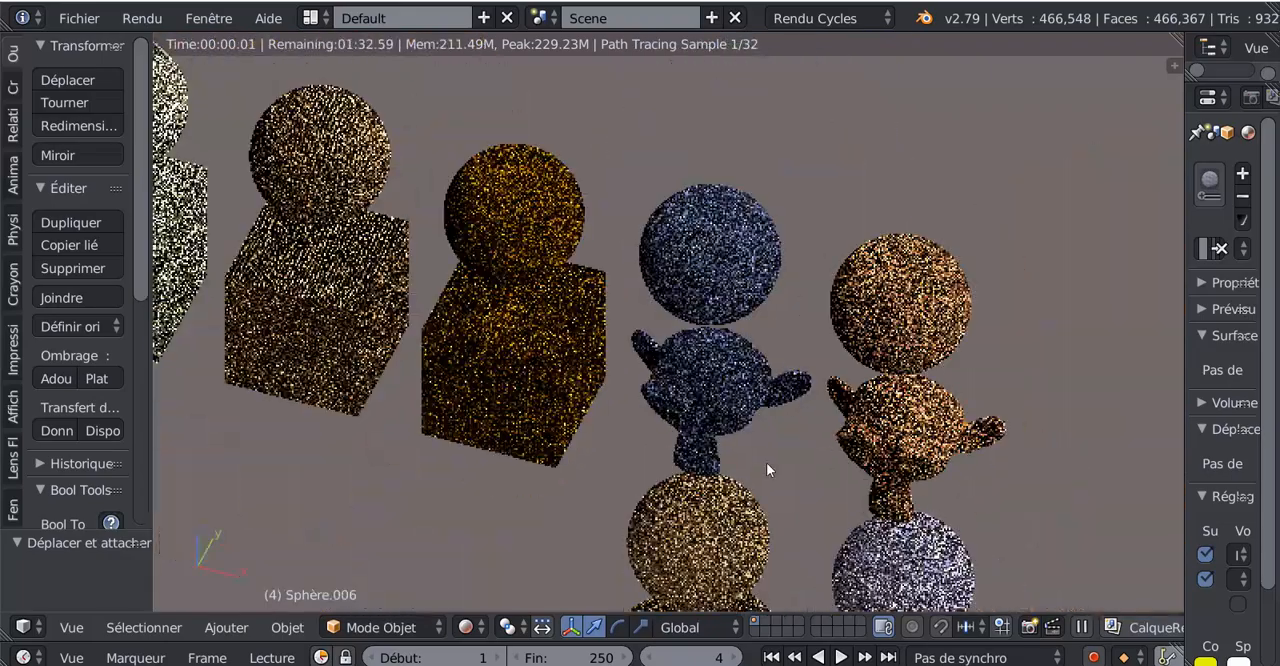
key(KP_1)
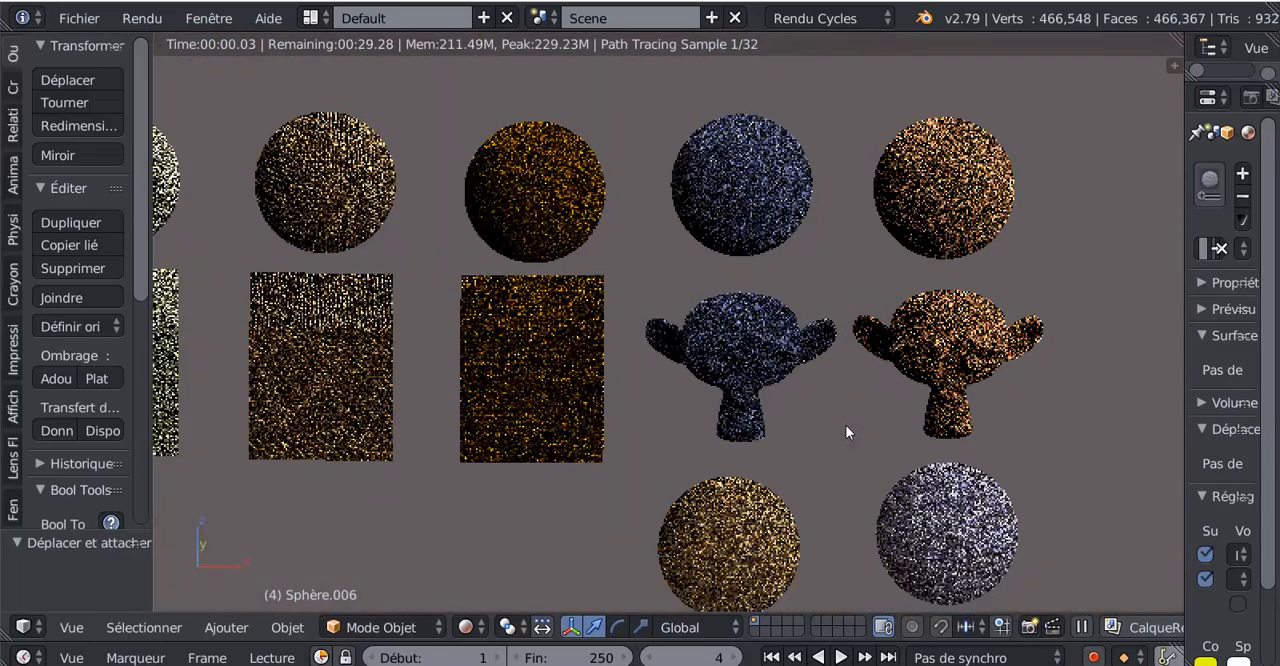
shift+middle_drag(845, 432, 637, 432)
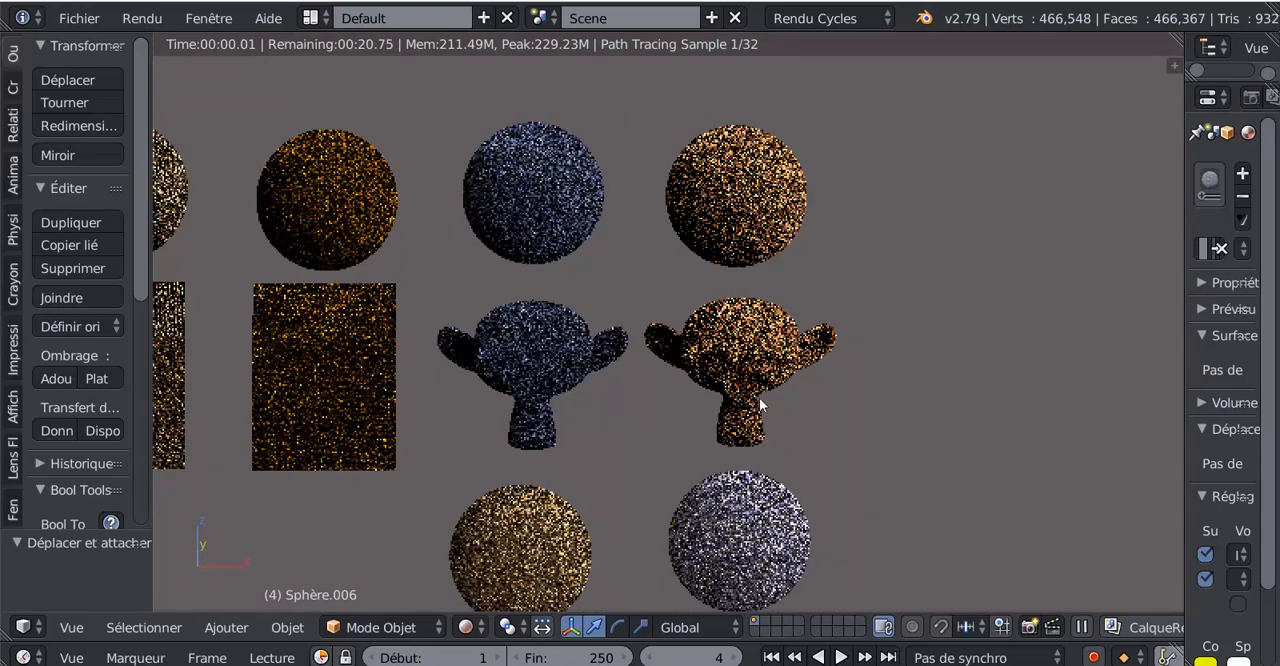
- Select the brown fabric sphere above the brown monkey head and set up a node editor beside the rendered view
right_click(755, 226)
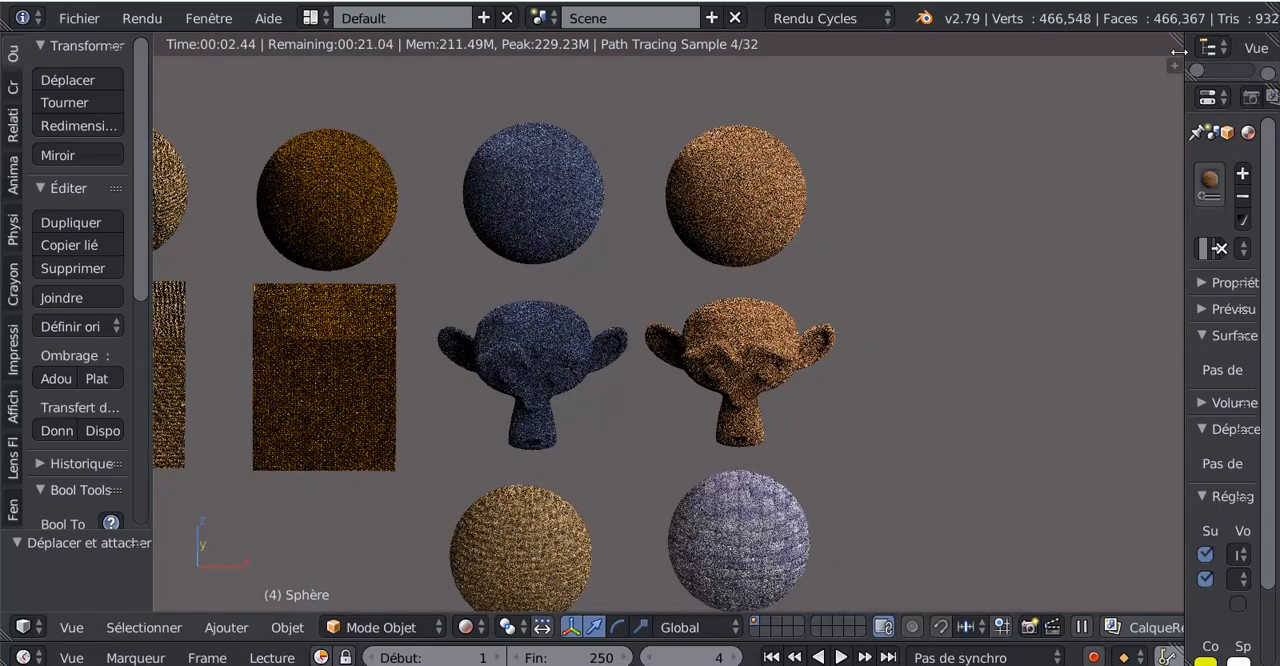
drag(1179, 43, 828, 172)
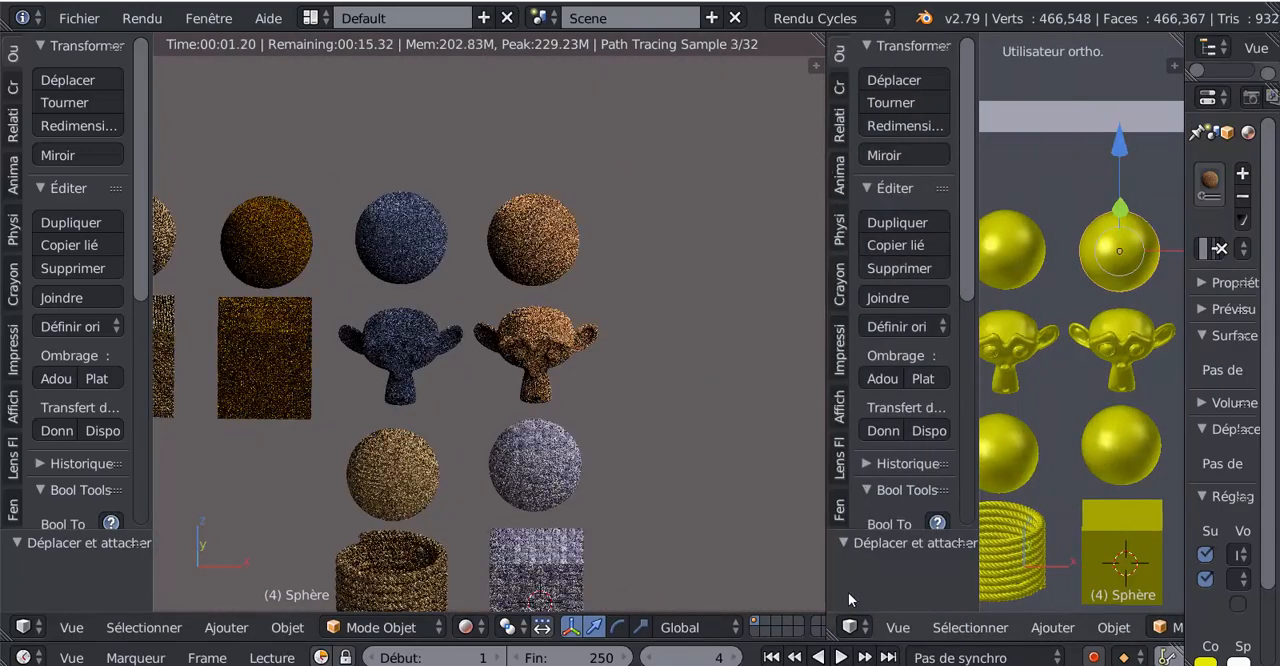
click(852, 627)
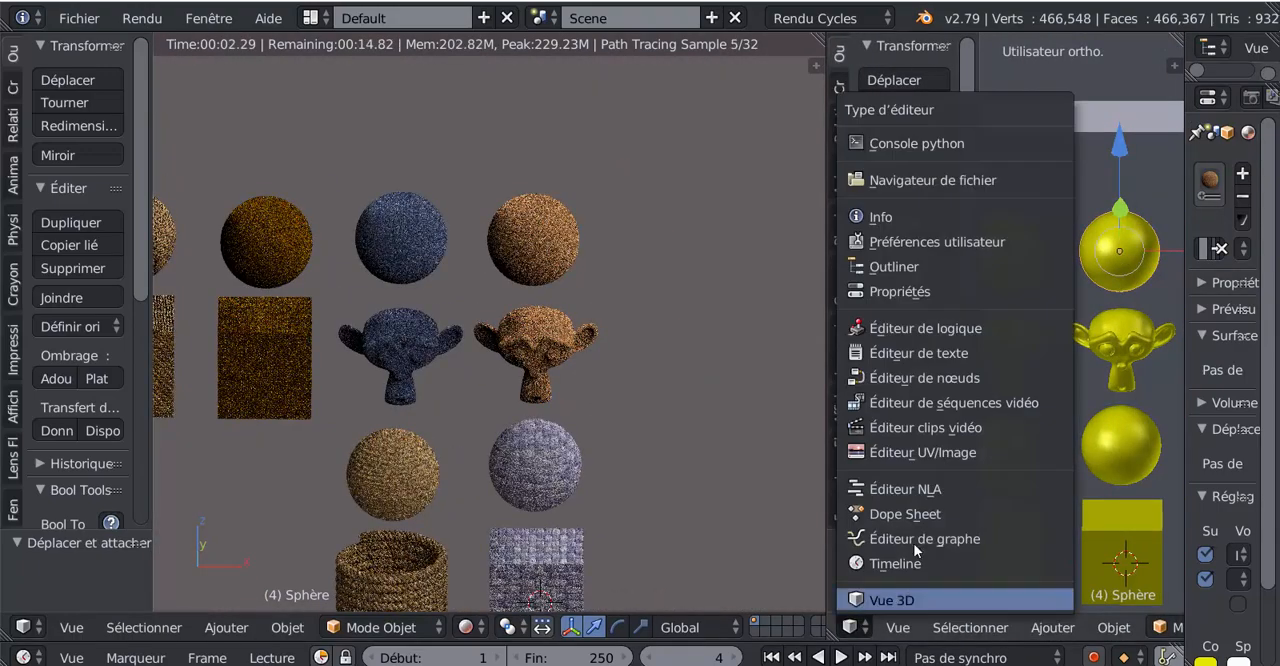
click(888, 373)
drag(974, 373, 1207, 384)
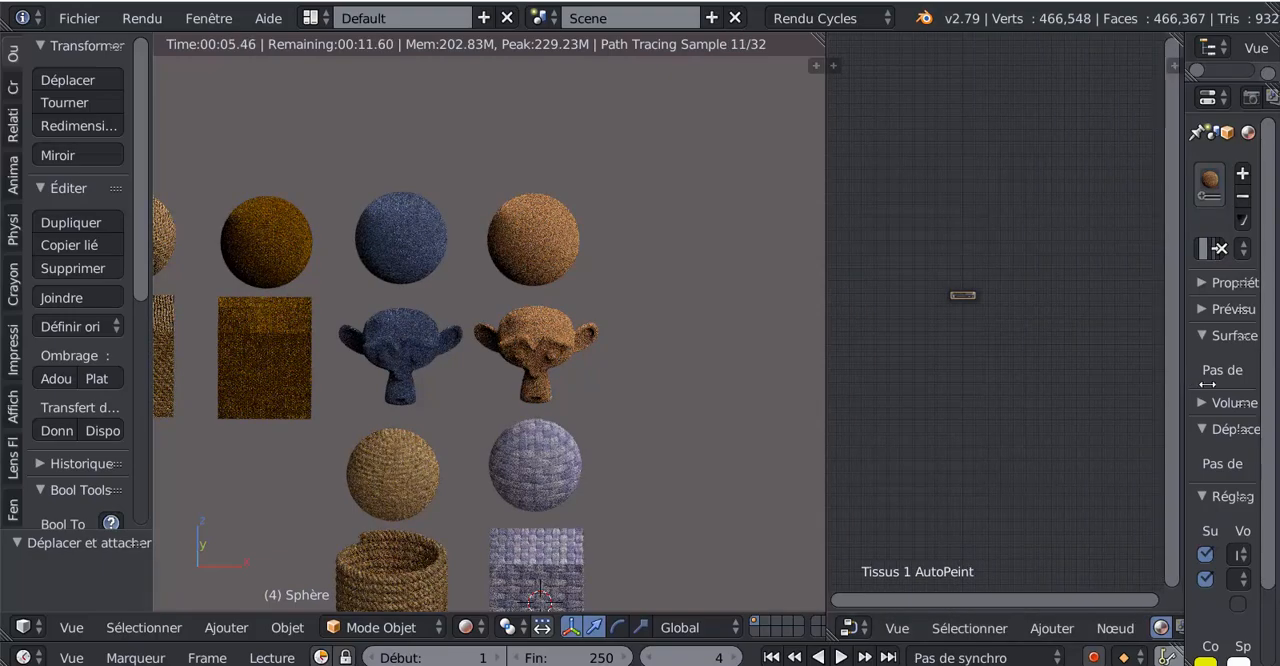
- Open the sphere's Tissus 1 AutoPeint node group for editing
scroll(639, 220, up, 4)
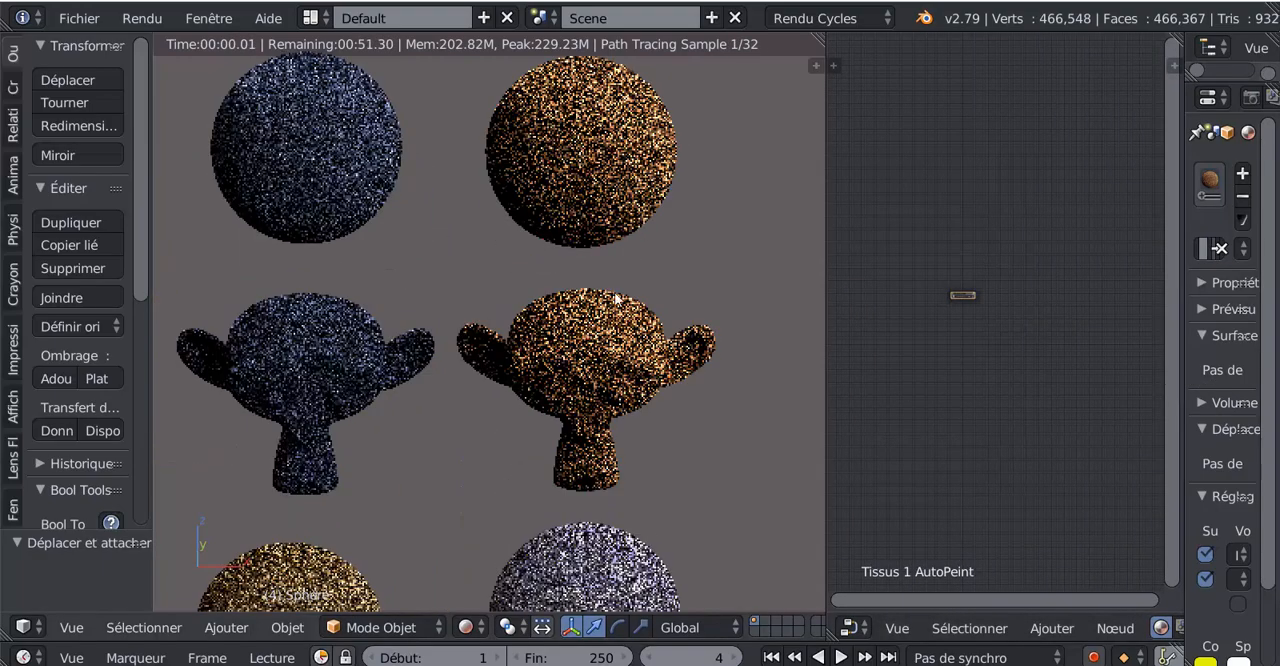
scroll(958, 310, up, 2)
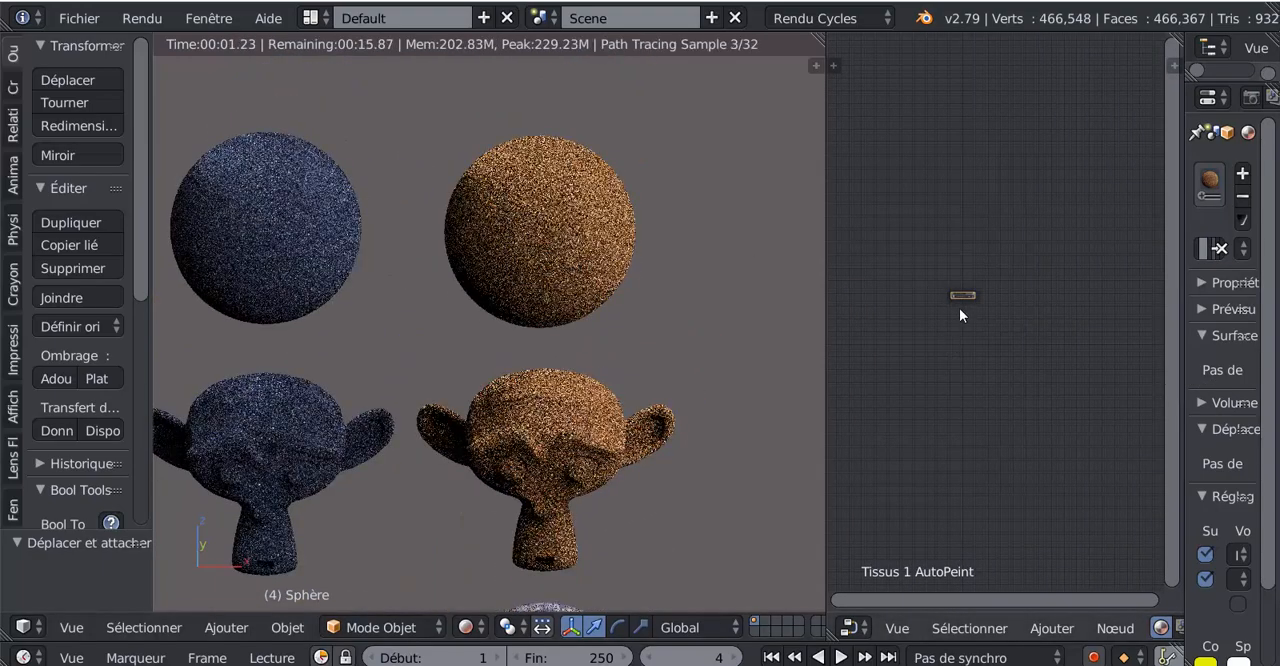
scroll(958, 309, up, 4)
middle_drag(958, 310, 989, 383)
scroll(1047, 329, up, 7)
scroll(992, 384, up, 3)
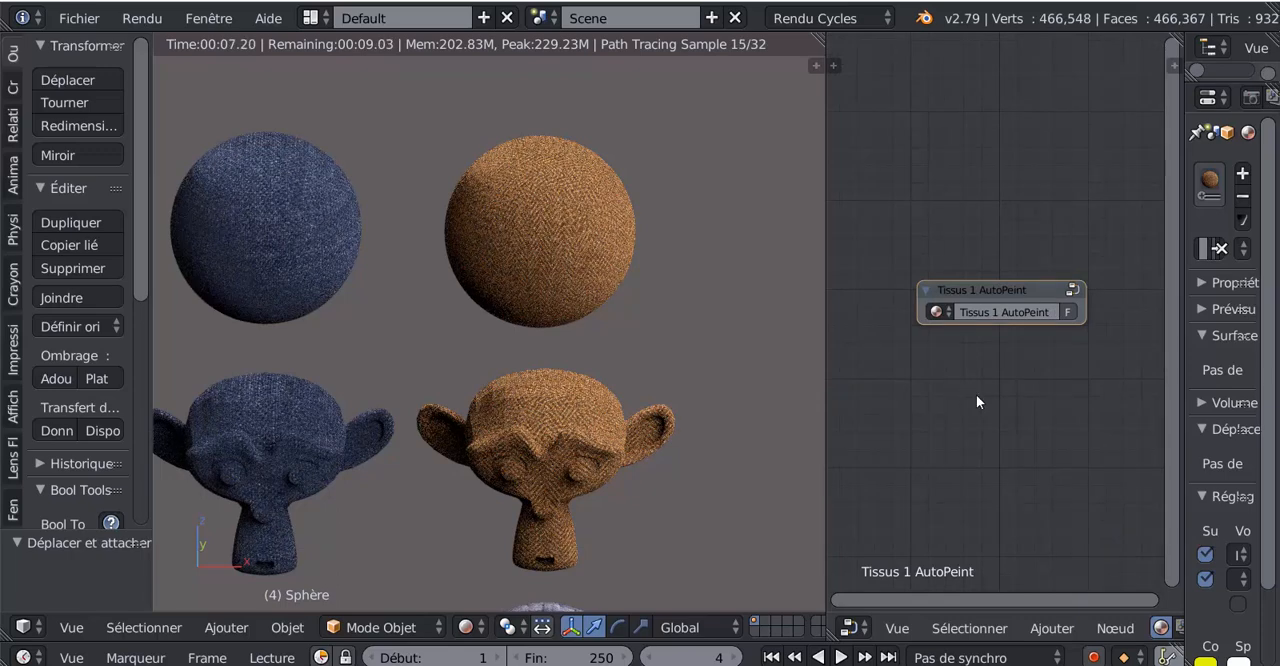
scroll(978, 400, up, 3)
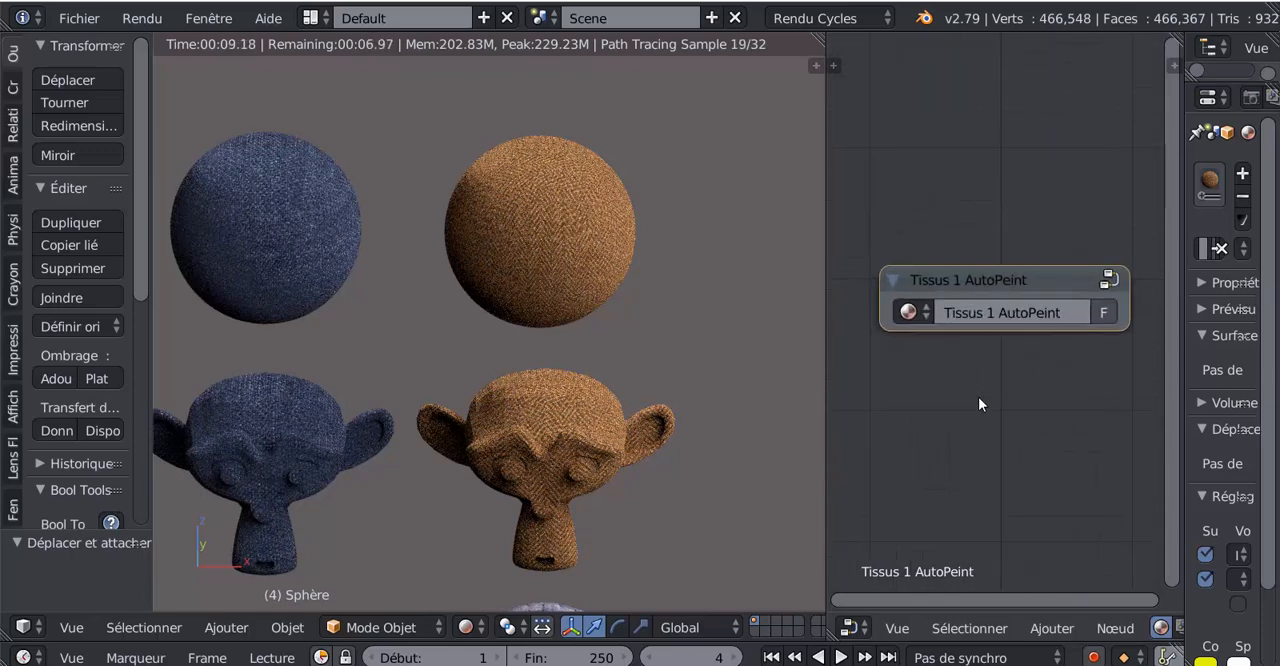
click(1110, 280)
scroll(1062, 212, down, 3)
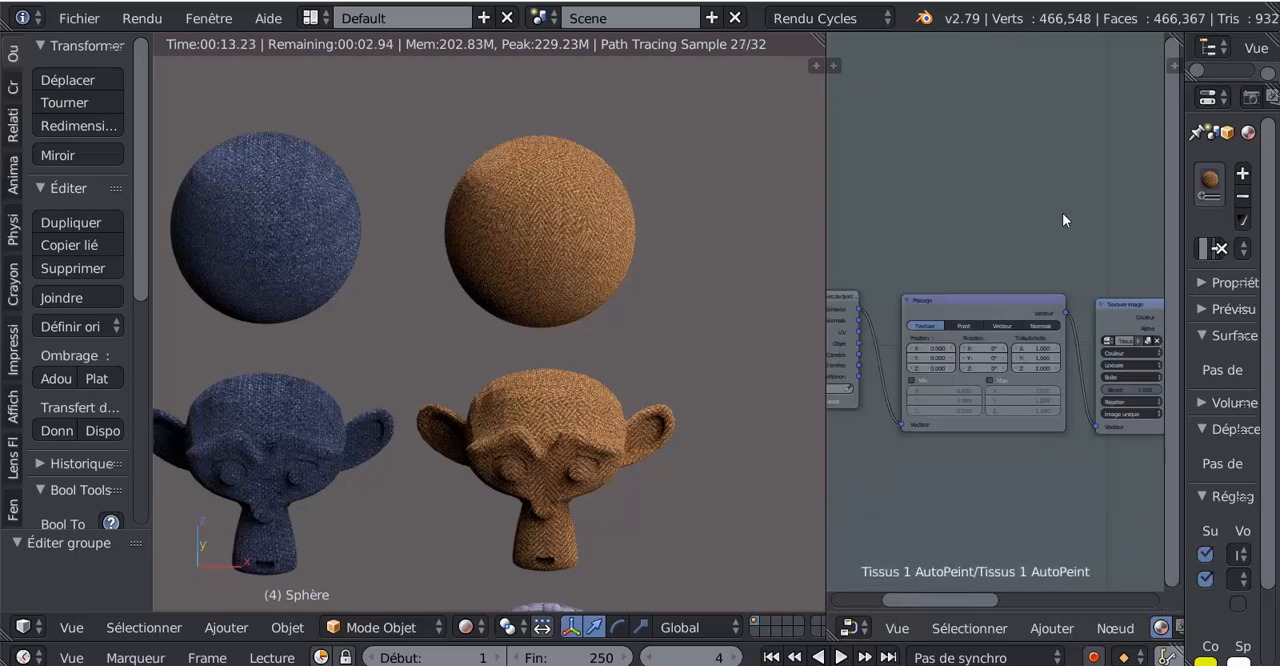
scroll(1066, 240, down, 4)
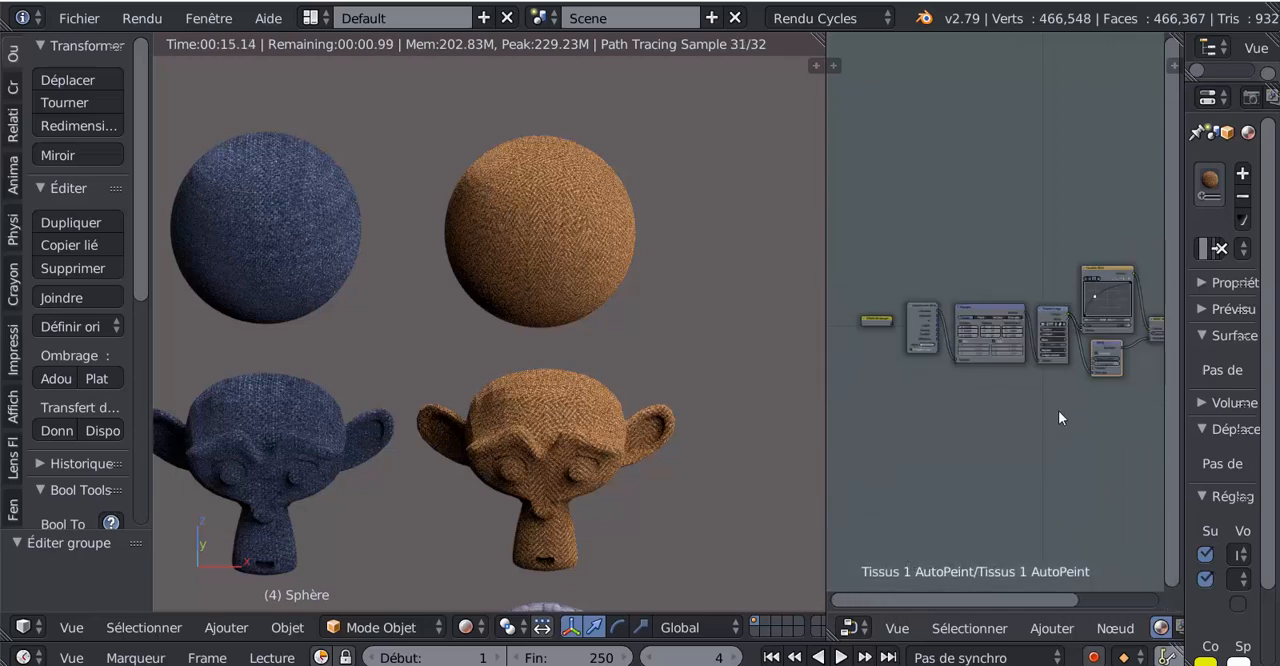
- Set the green channel's middle curve point to X 0 and Y 0 in the group's RGB Curves node
middle_drag(1073, 425, 922, 375)
scroll(947, 341, up, 4)
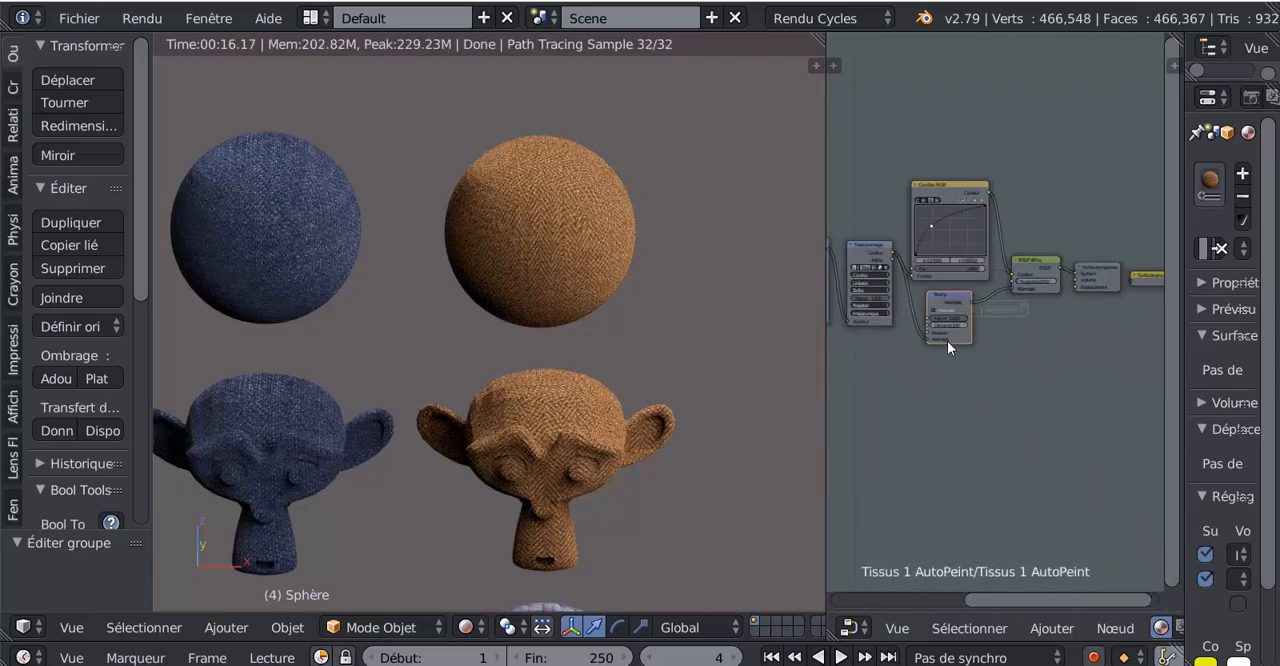
scroll(958, 346, up, 6)
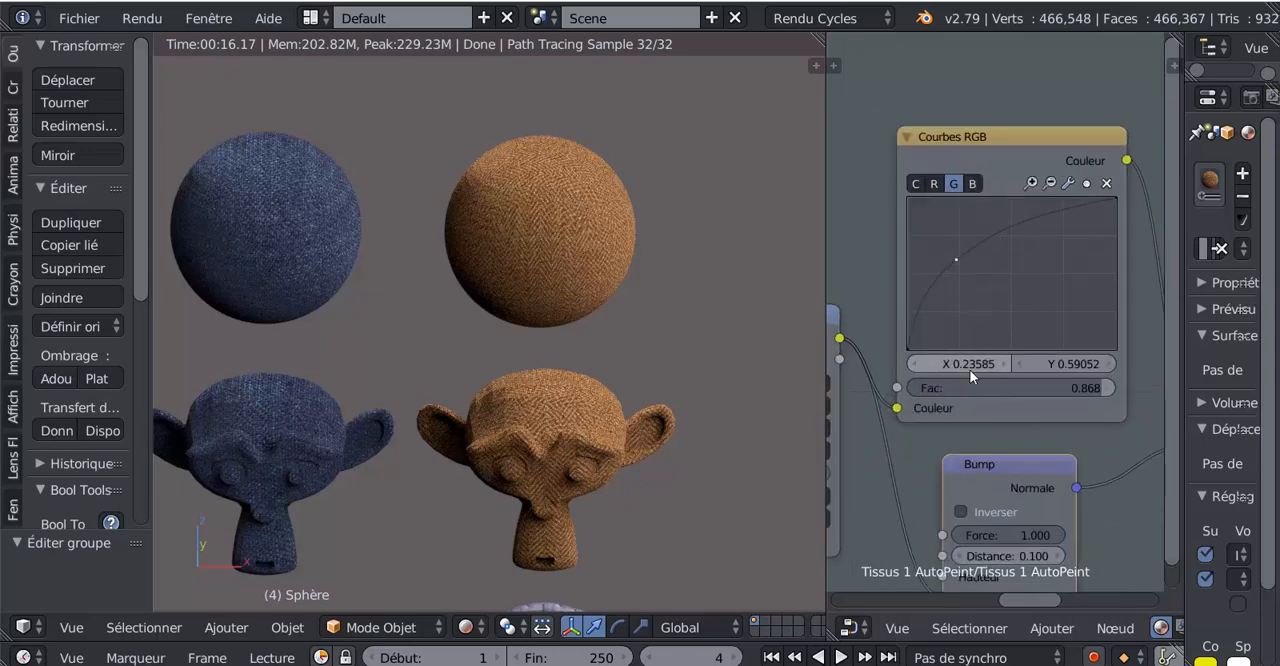
click(973, 184)
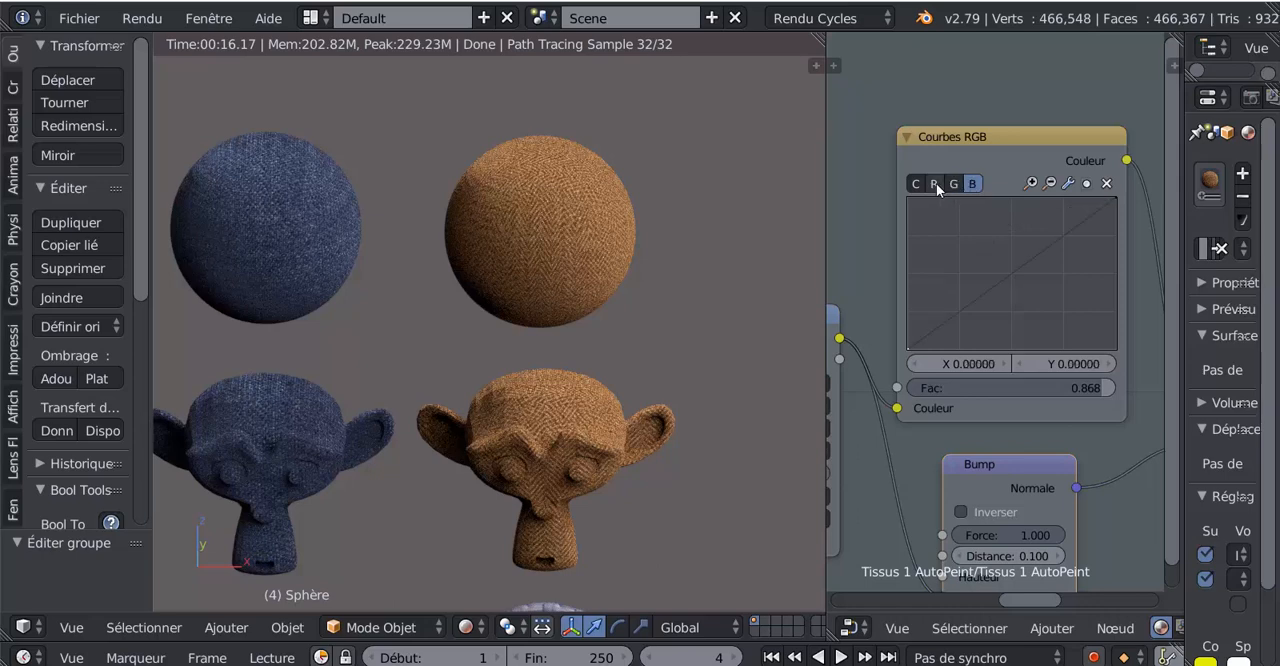
click(934, 185)
click(954, 185)
click(972, 363)
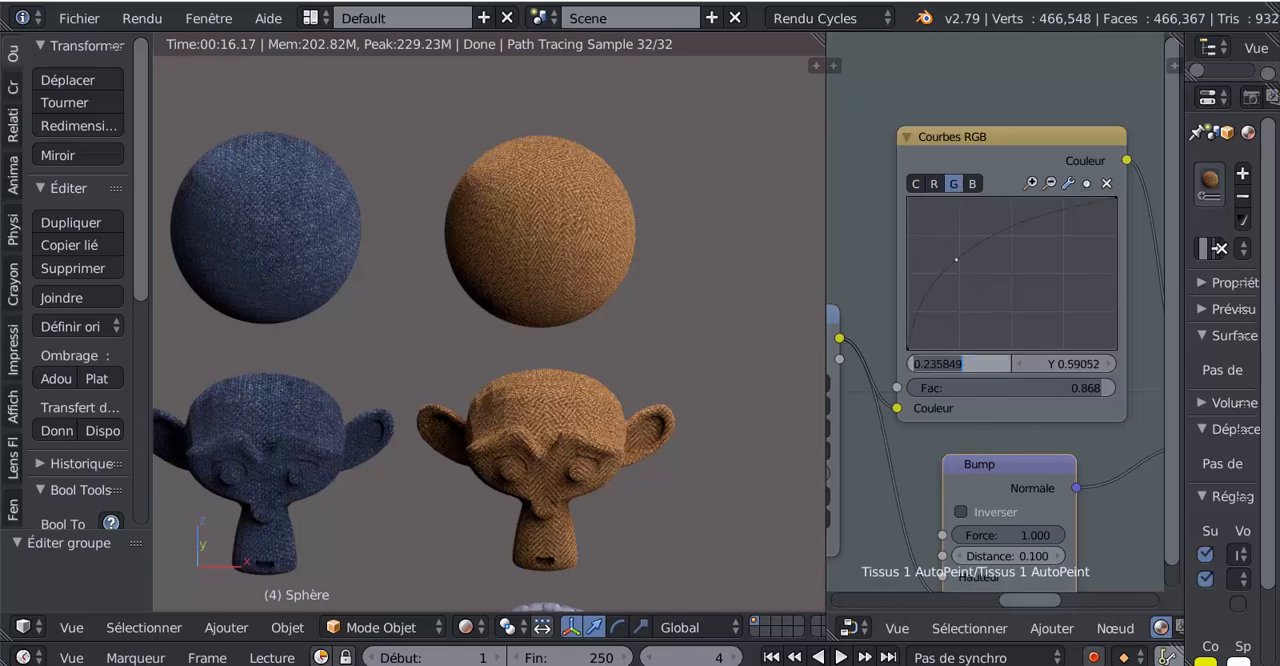
text(0)
key(Return)
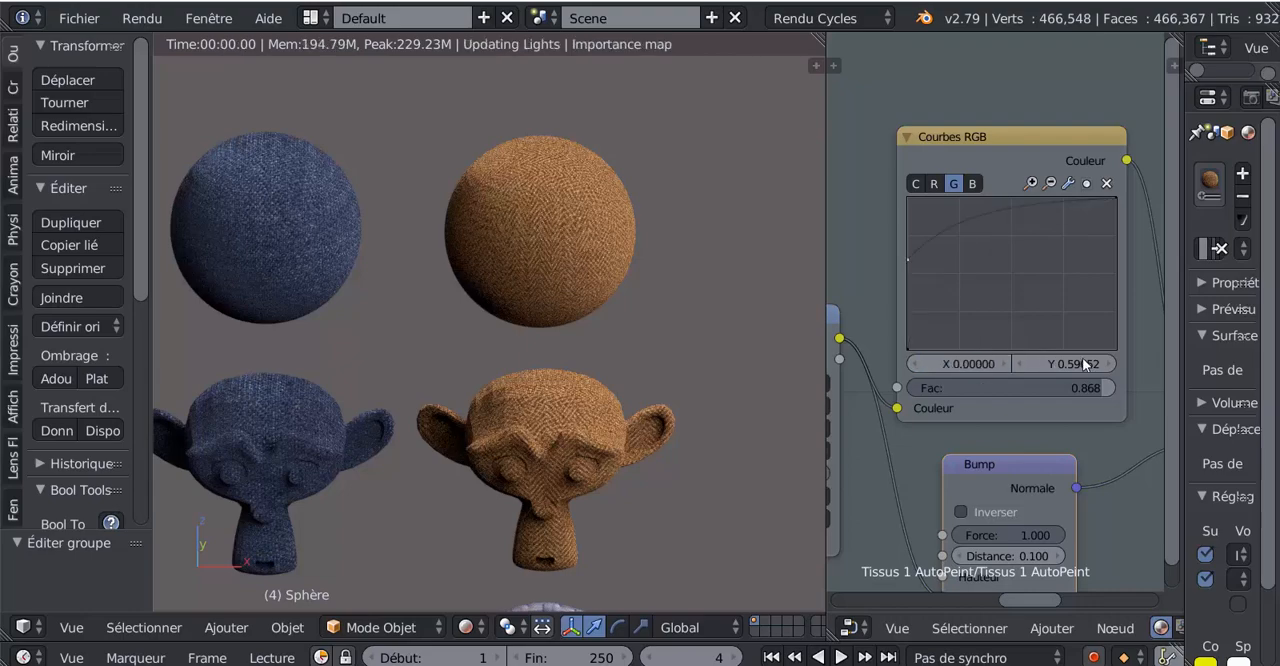
click(1080, 363)
text(0)
key(Return)
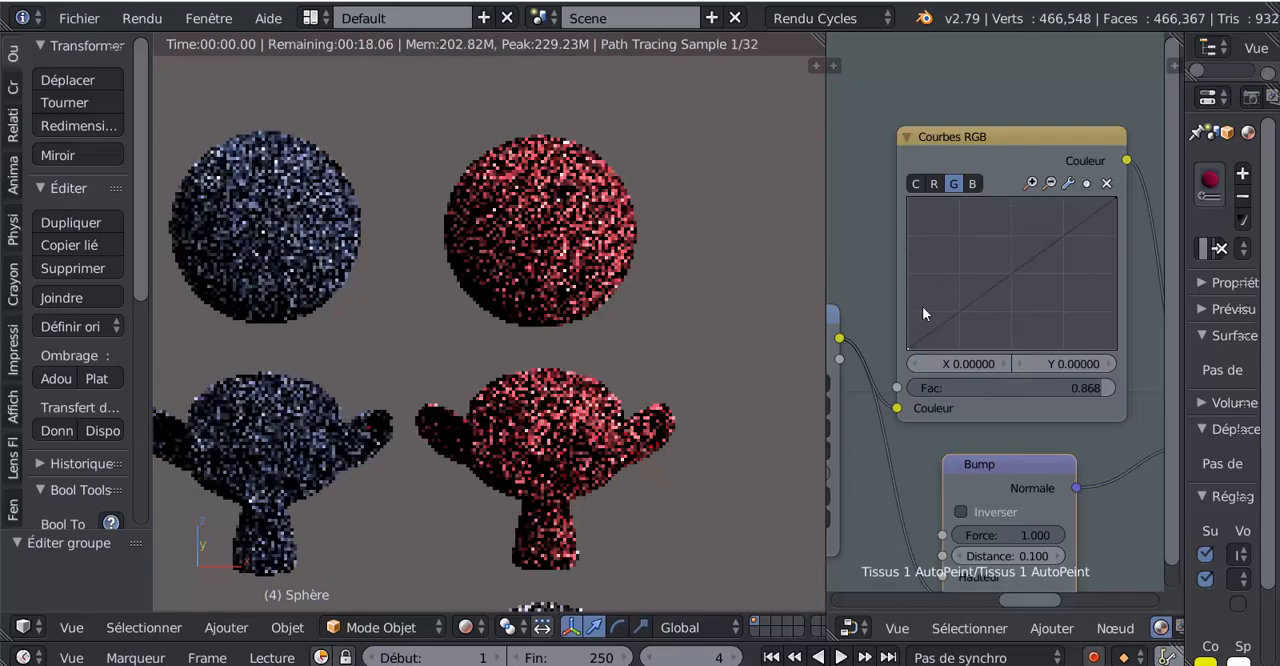
- Bend the green curve downward and lower the blue curve with a point at about X 0.714, Y 0.466
drag(1017, 274, 1040, 313)
click(972, 184)
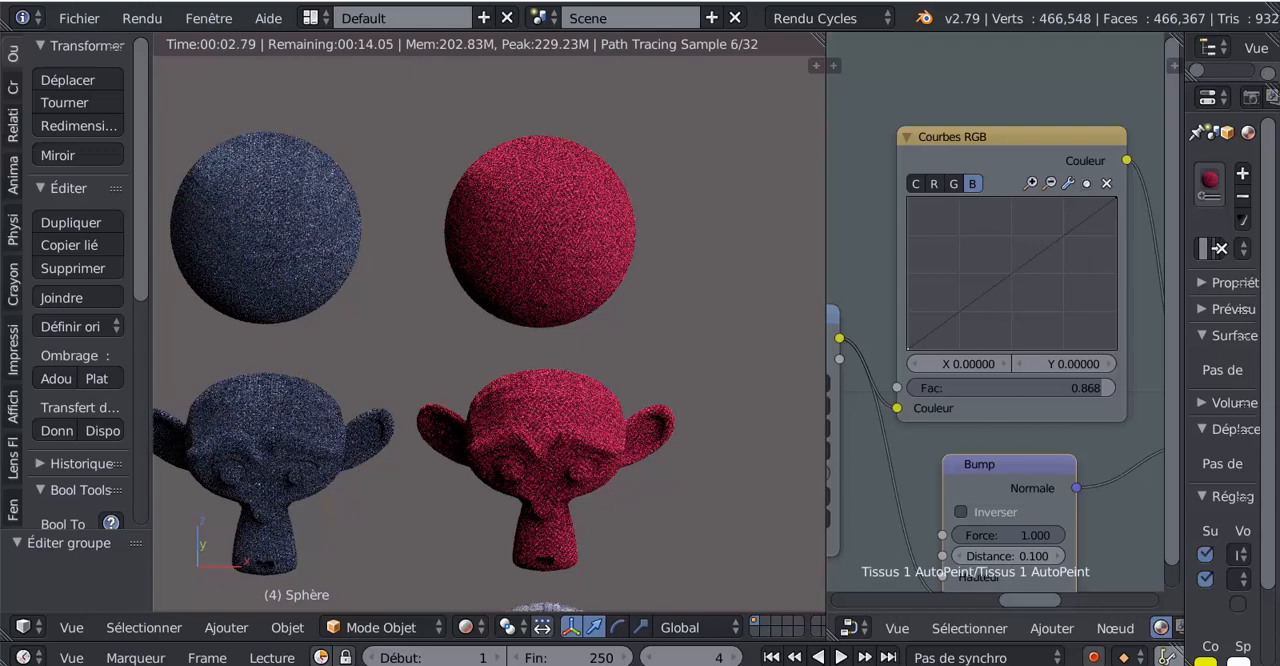
drag(1012, 275, 1055, 279)
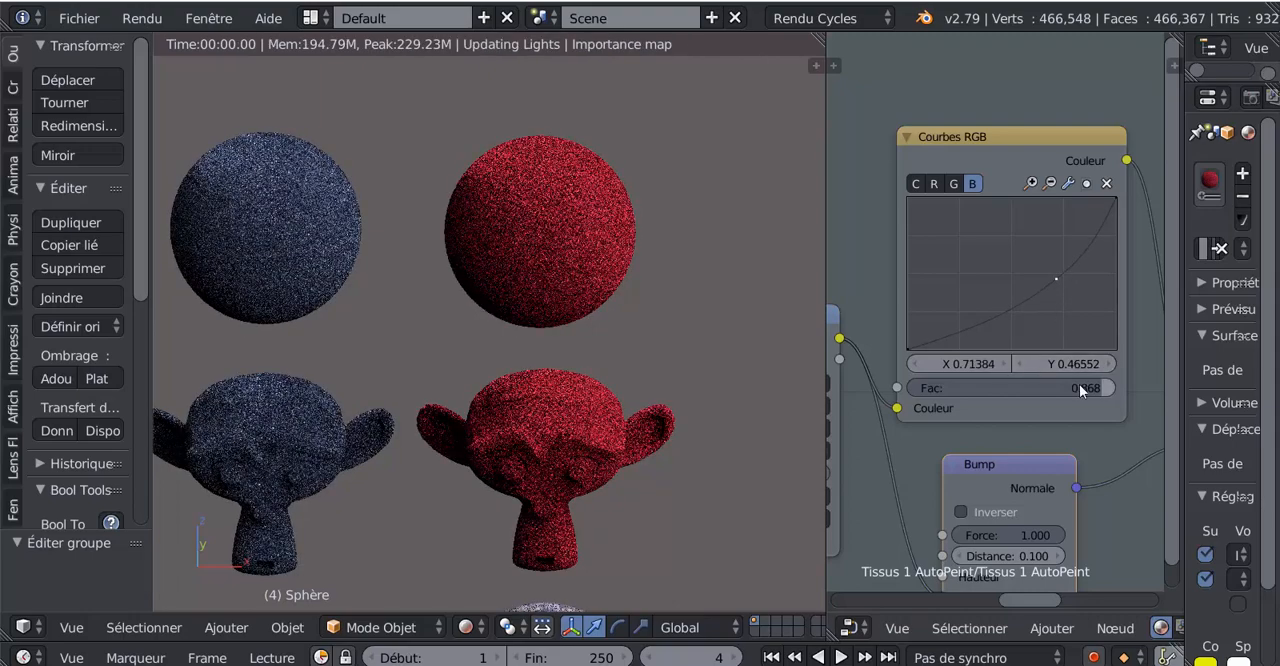
- Shape the blue curve into peaks and dips, with a low point at about X 0.381, Y 0.177, and set the node's factor to 0.412
drag(1100, 388, 1000, 388)
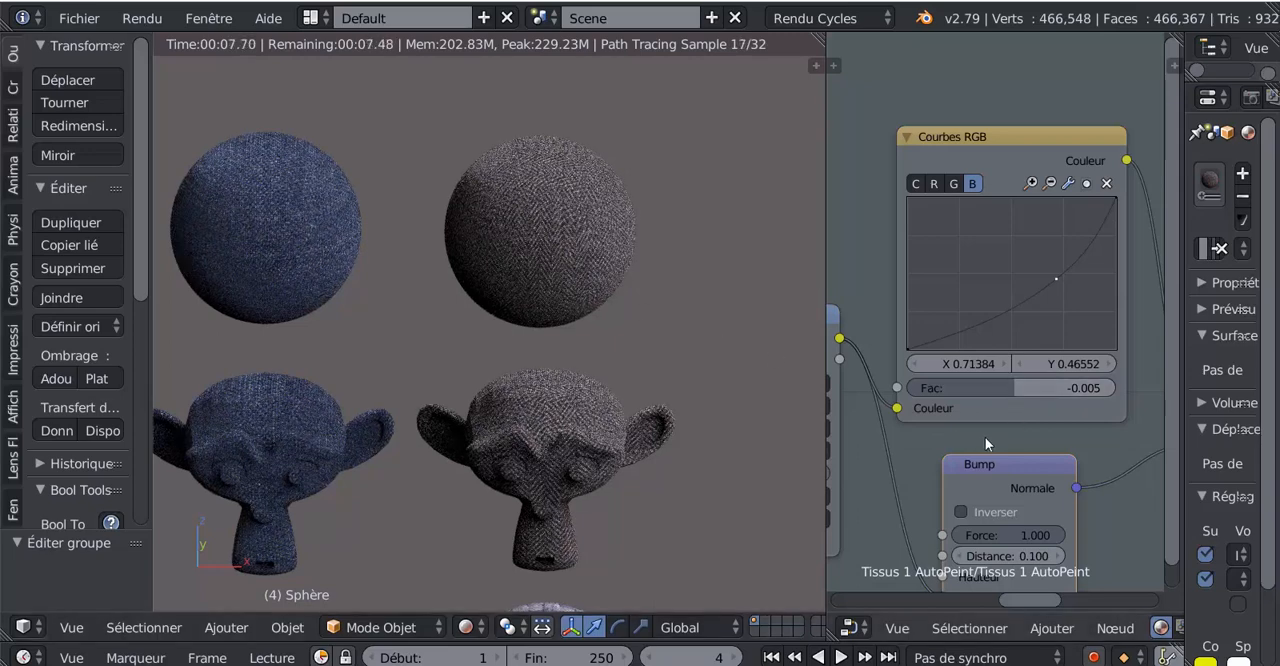
mouse_move(1005, 390)
mouse_down()
mouse_move(980, 390)
mouse_move(1012, 386)
mouse_up()
drag(1012, 308, 1021, 227)
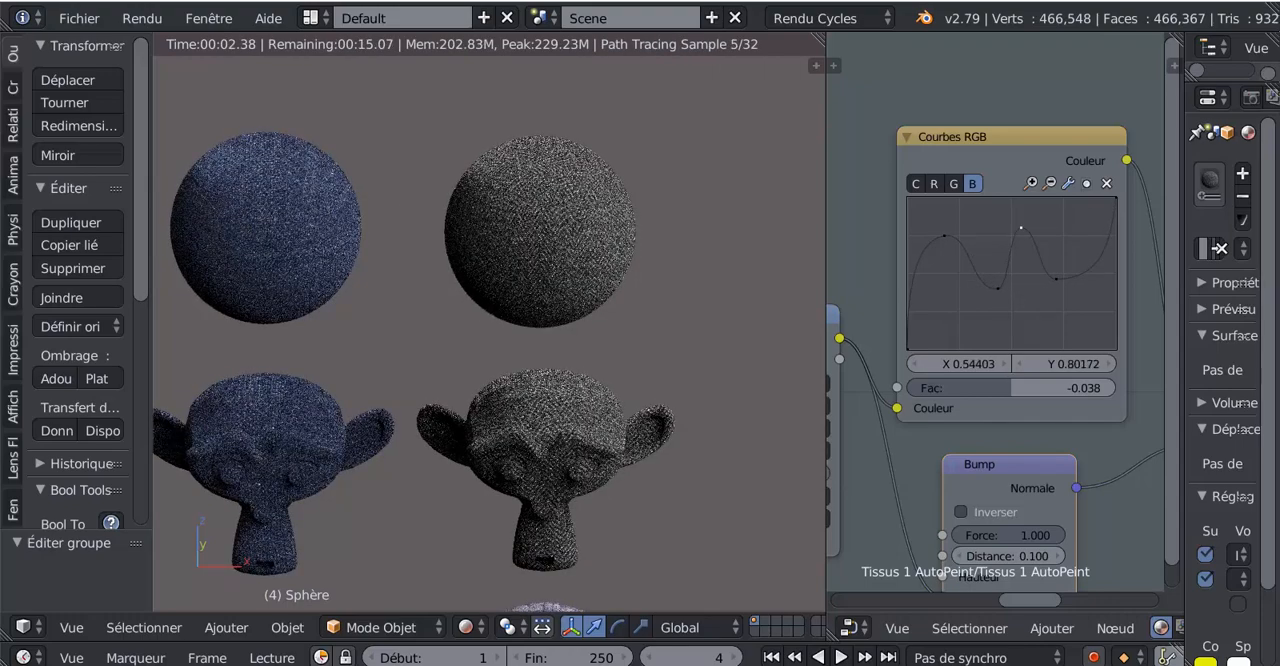
drag(969, 258, 987, 322)
drag(1006, 392, 1100, 383)
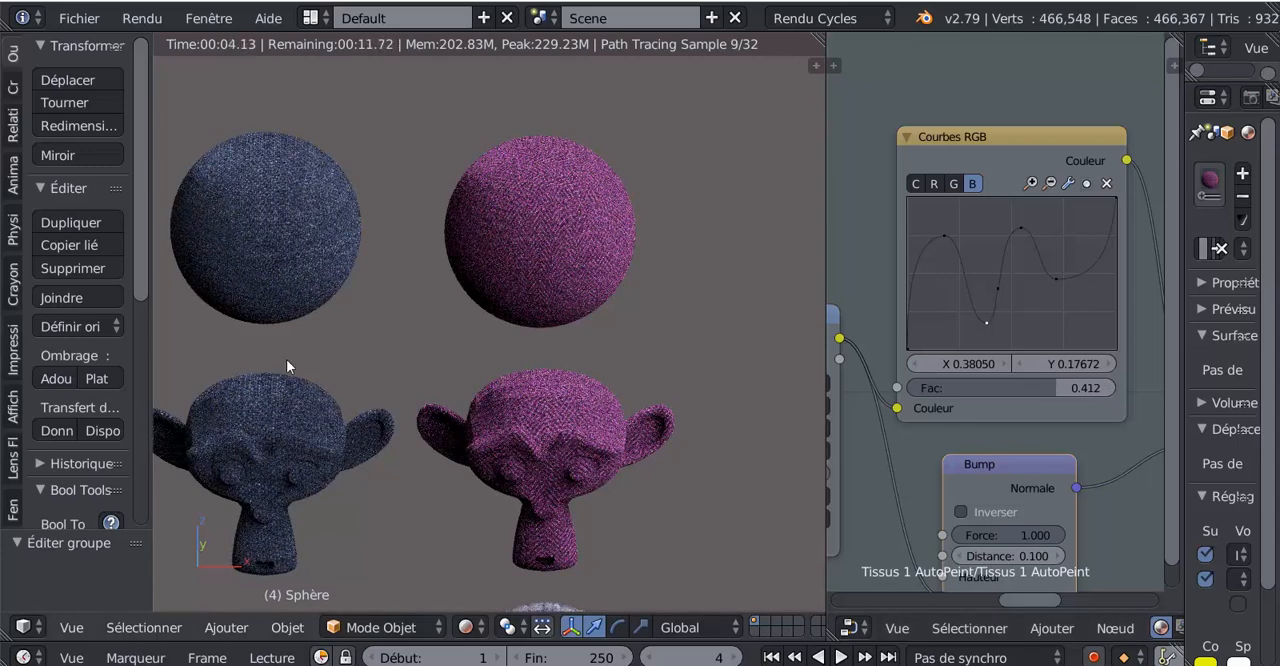
- Select the rope coil, widen the node editor and open the Tissus 8 Corde AutoPeint node group for editing
scroll(757, 408, down, 4)
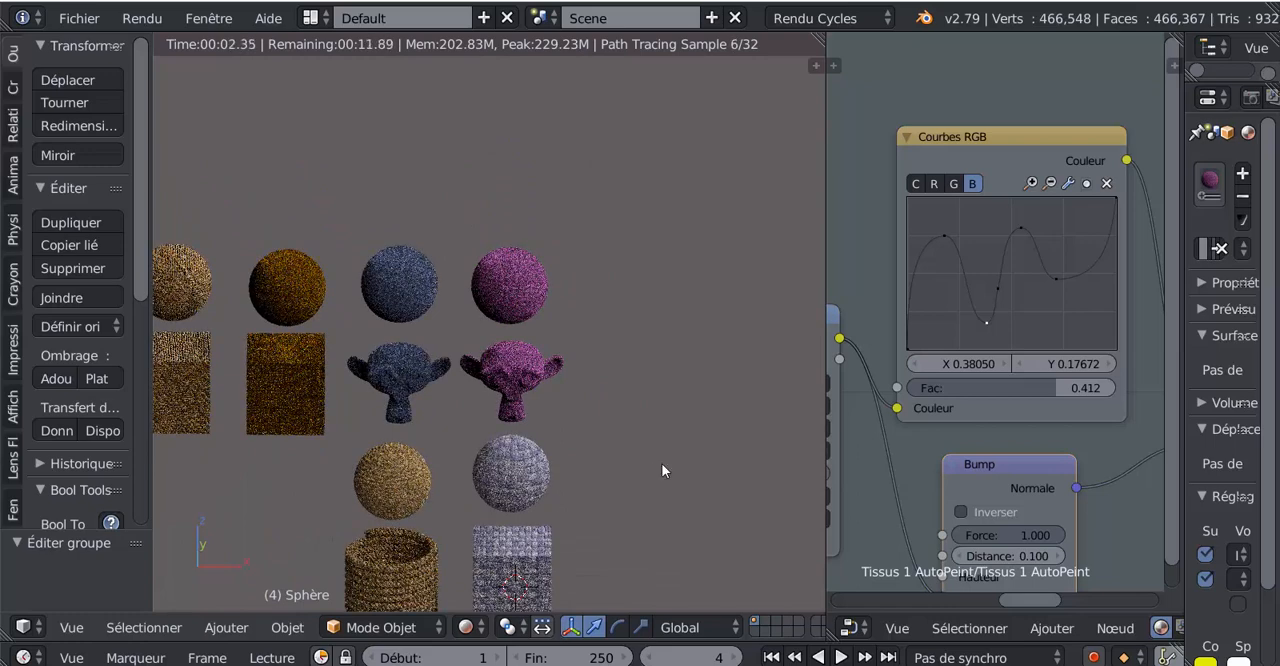
shift+middle_drag(661, 463, 709, 374)
right_click(436, 455)
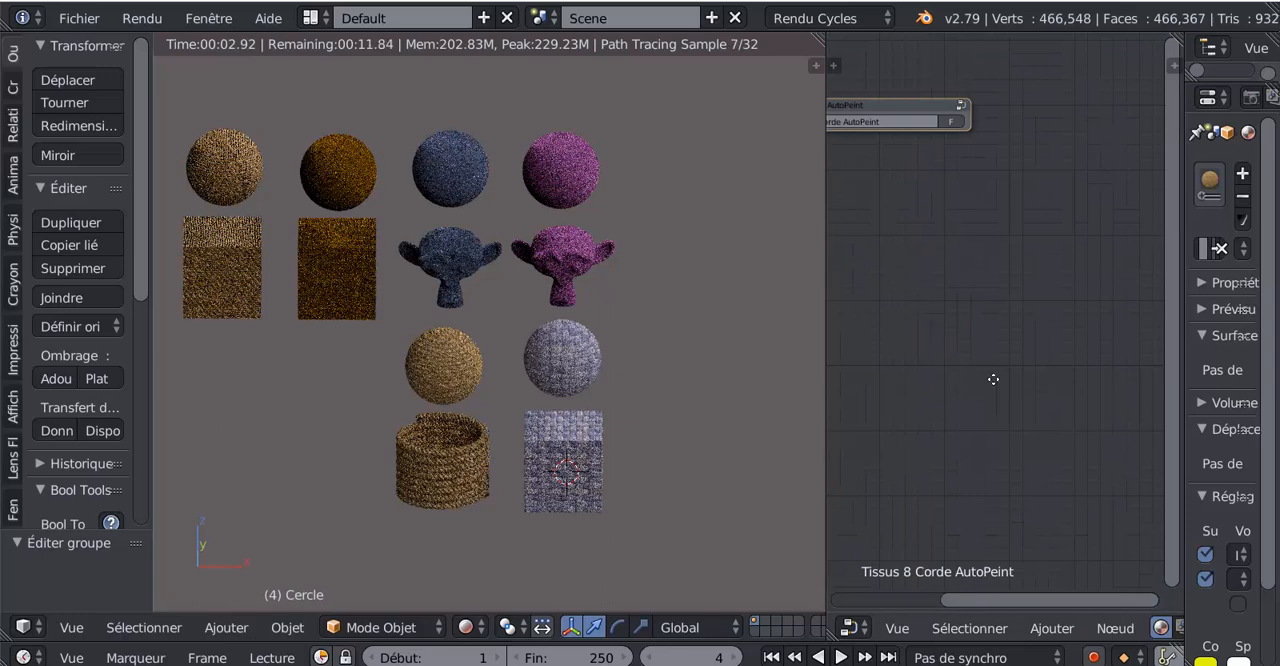
middle_drag(993, 379, 1036, 434)
scroll(996, 350, up, 2)
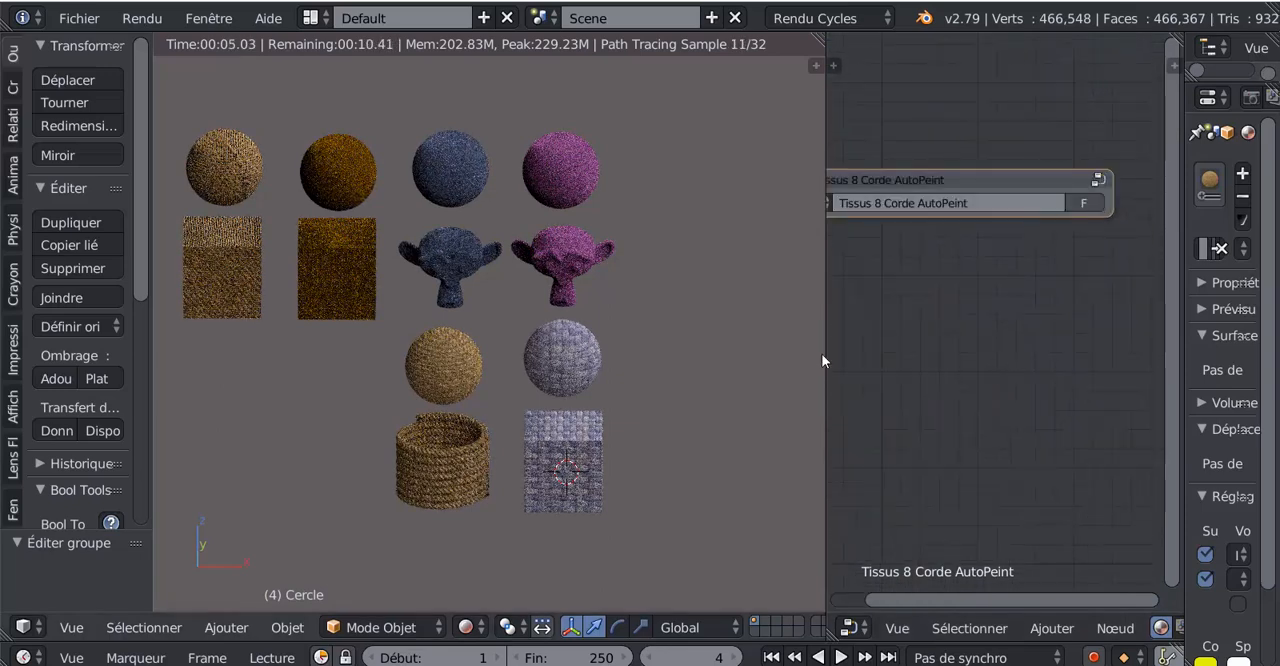
drag(821, 353, 689, 406)
scroll(871, 446, down, 2)
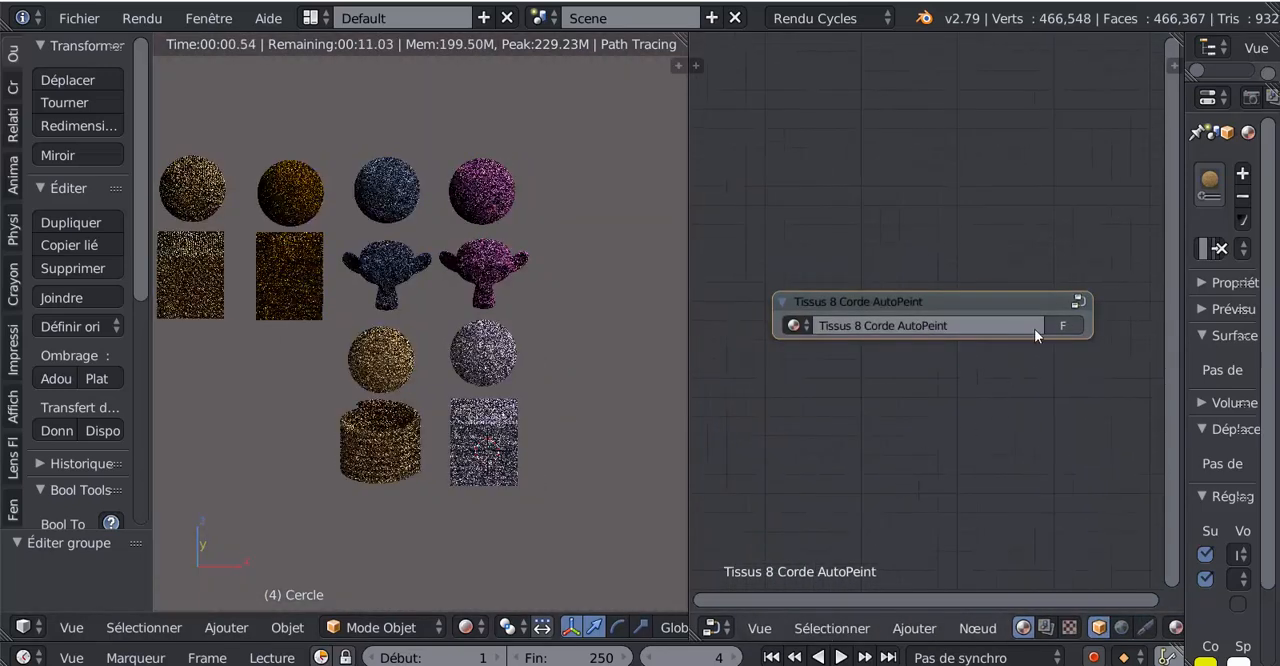
click(1078, 300)
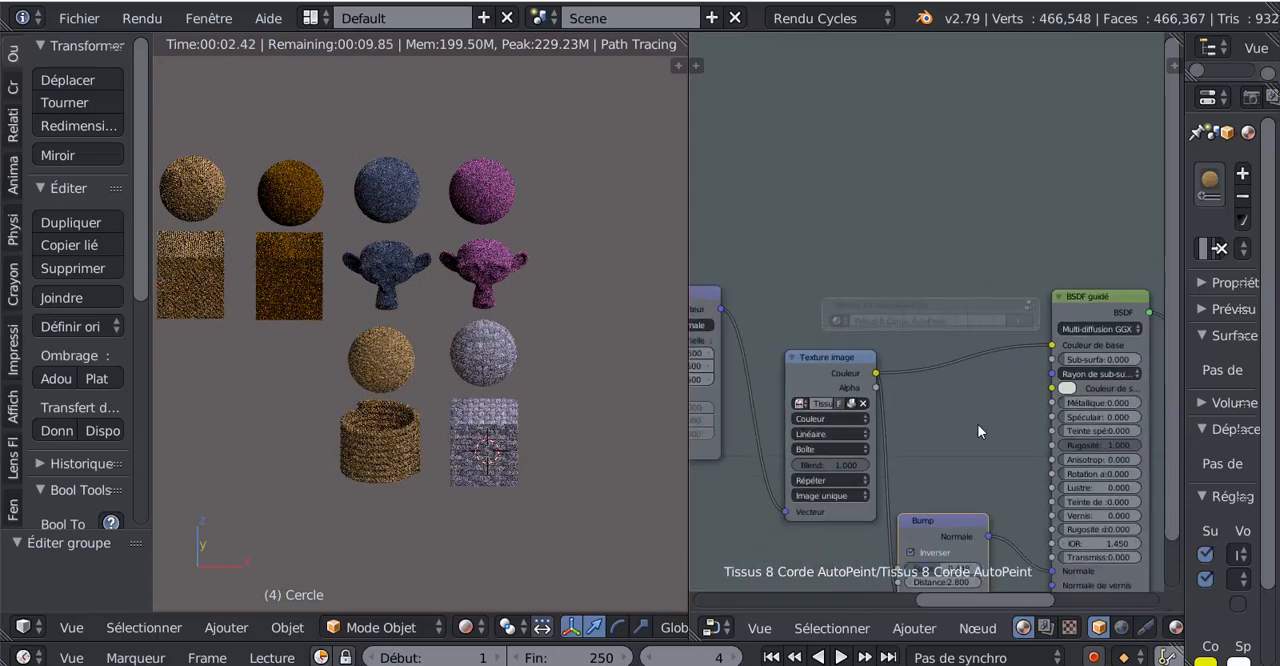
- Add an RGB Curves node to the rope group, inserted between the Image Texture colour and the BSDF base colour
scroll(978, 425, down, 2)
middle_drag(978, 425, 1018, 369)
scroll(983, 356, up, 2)
drag(891, 291, 868, 280)
click(922, 630)
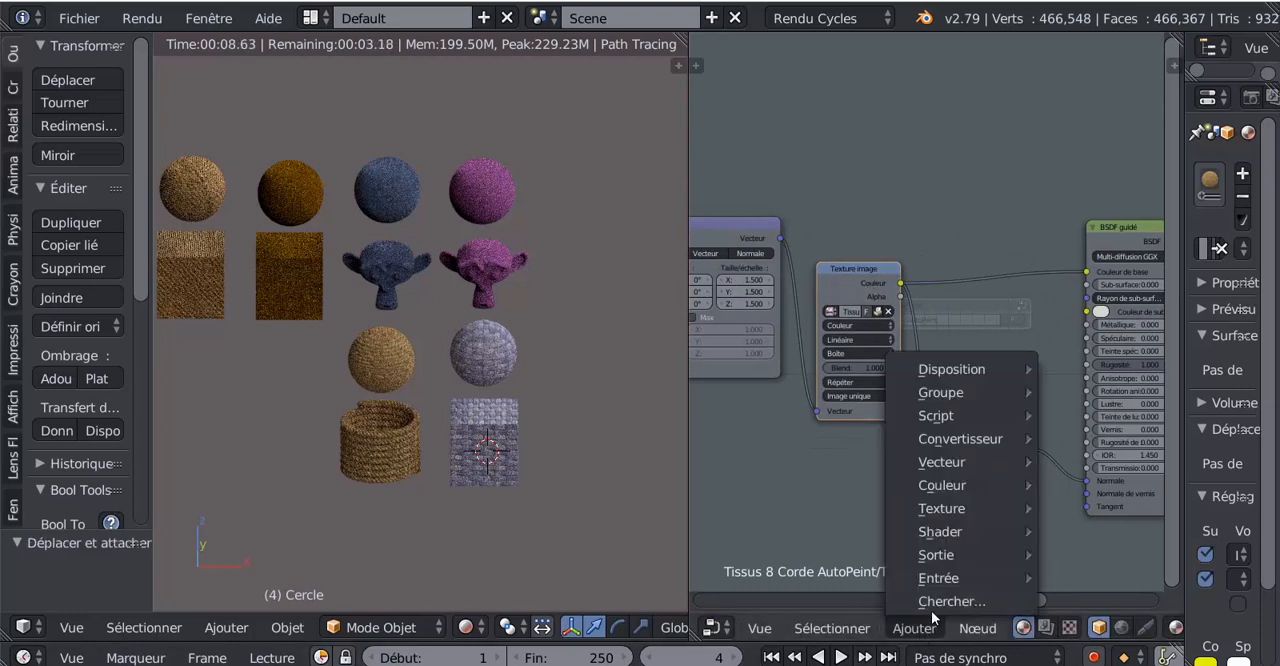
mouse_move(924, 465)
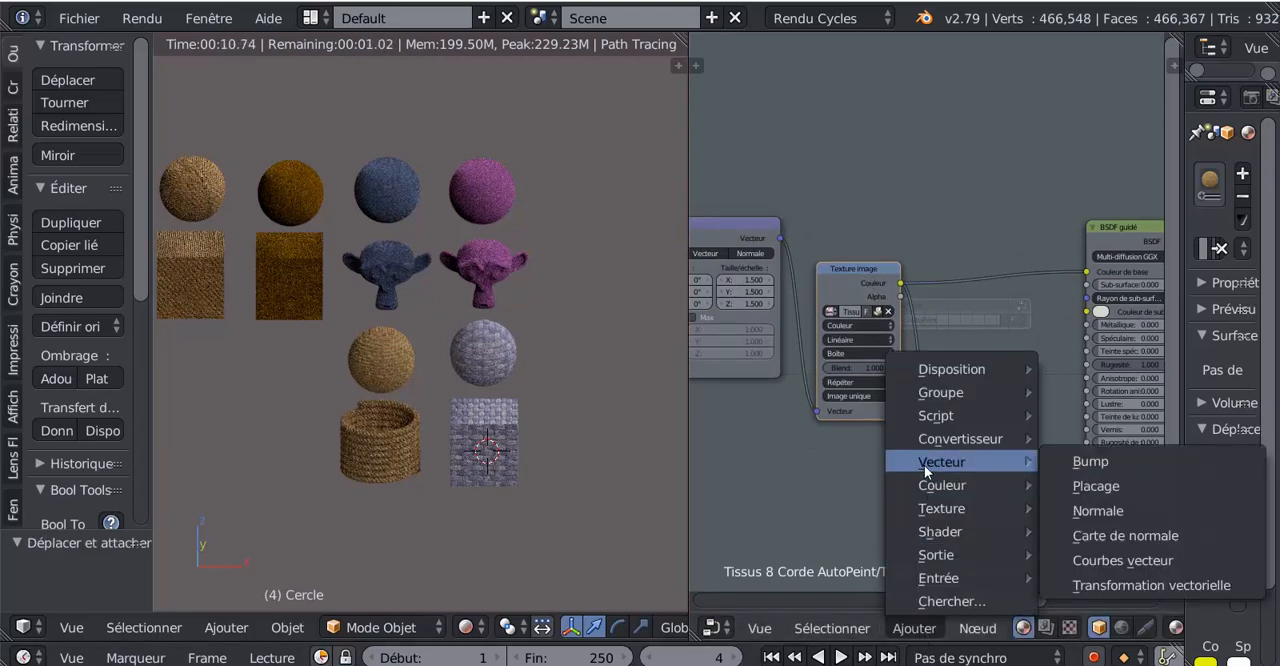
mouse_move(940, 488)
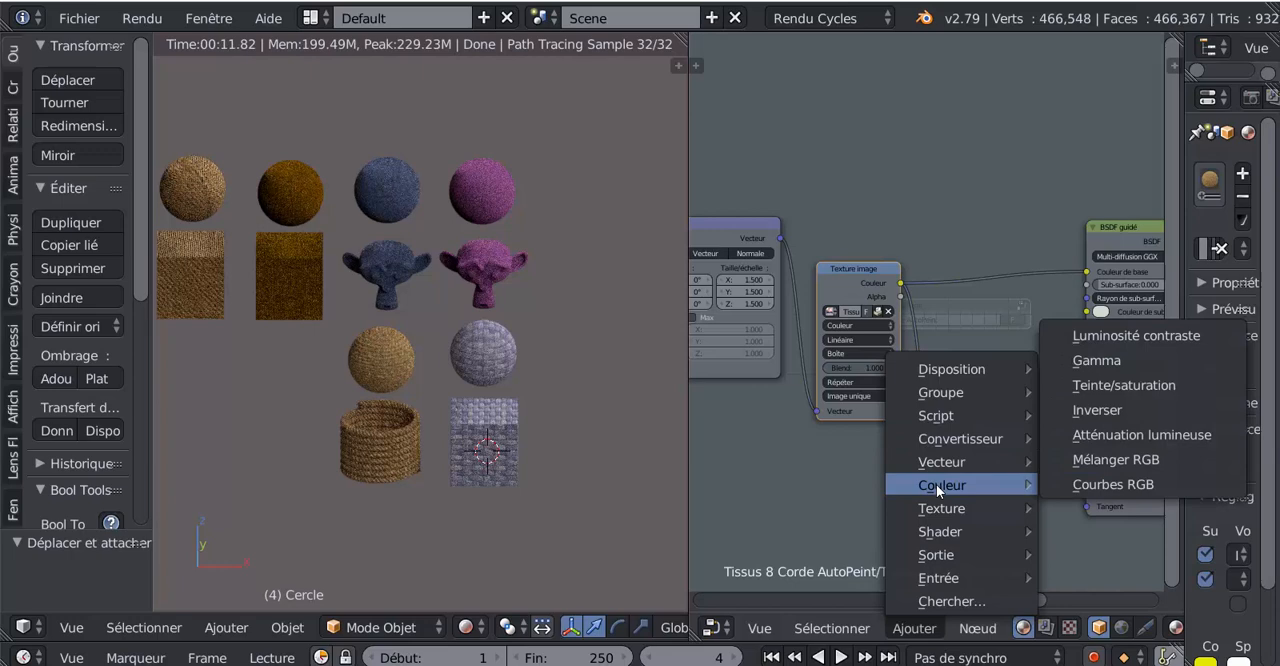
click(1101, 483)
click(947, 152)
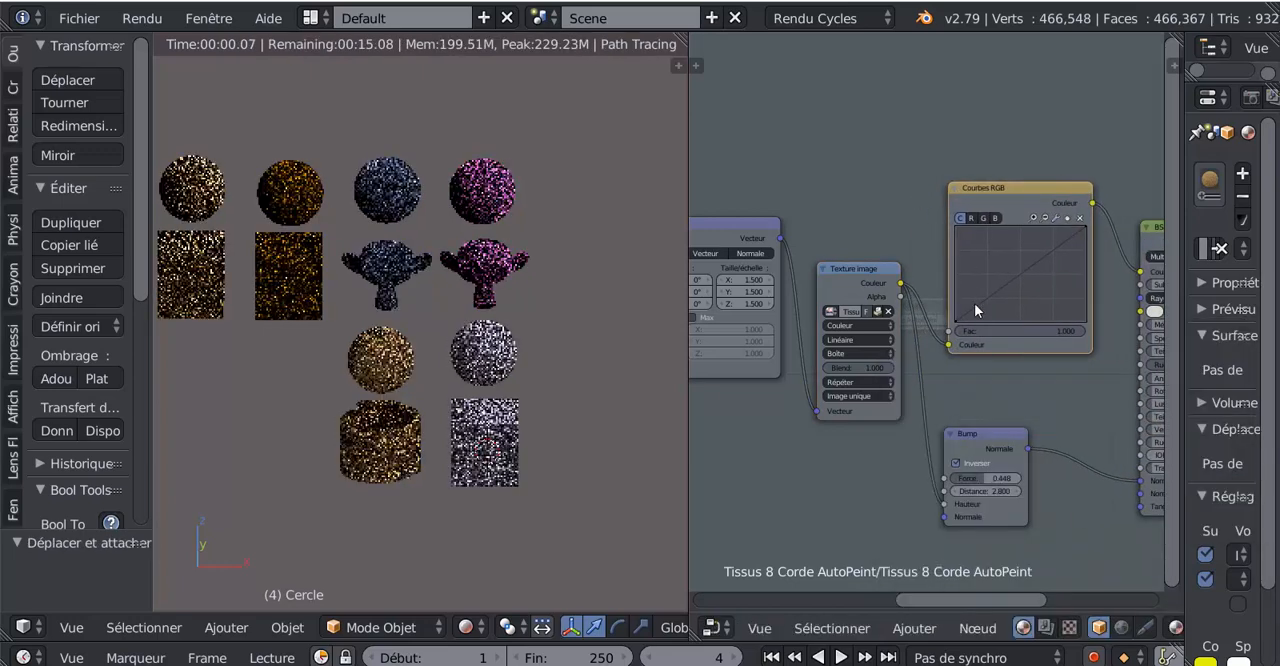
- Raise the combined curve with a point at about X 0.607, Y 0.806 and set the RGB Curves node's factor to 0.008
middle_drag(1022, 382, 921, 417)
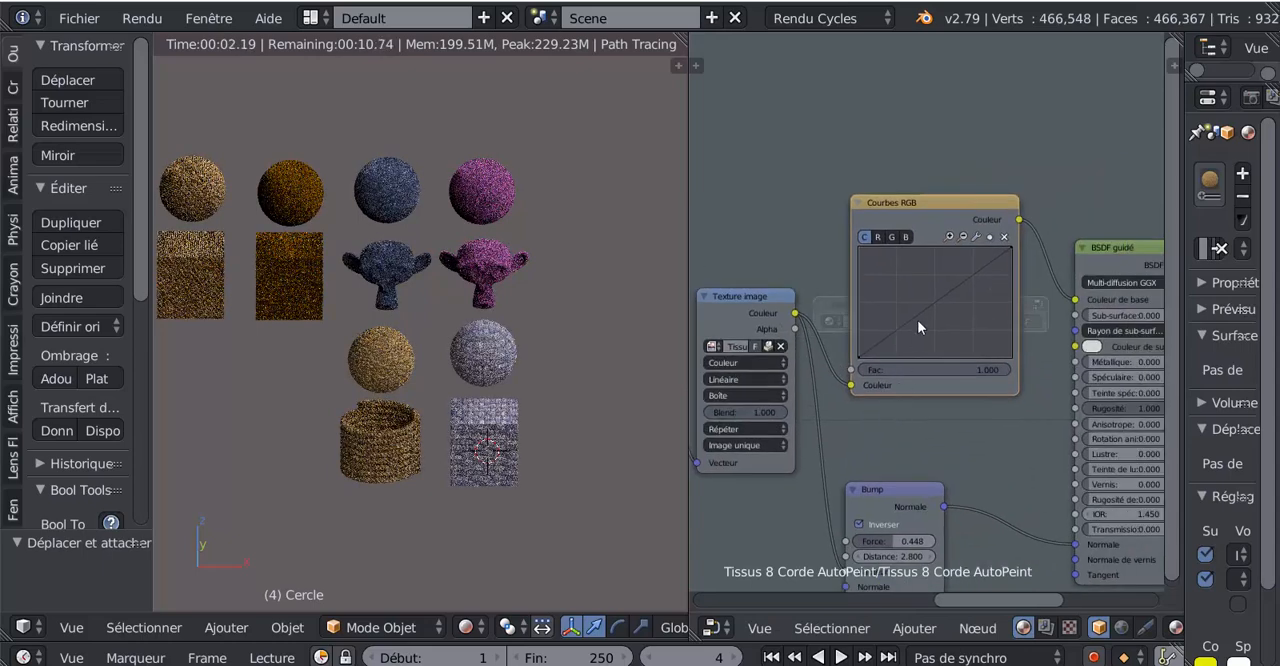
drag(917, 316, 897, 274)
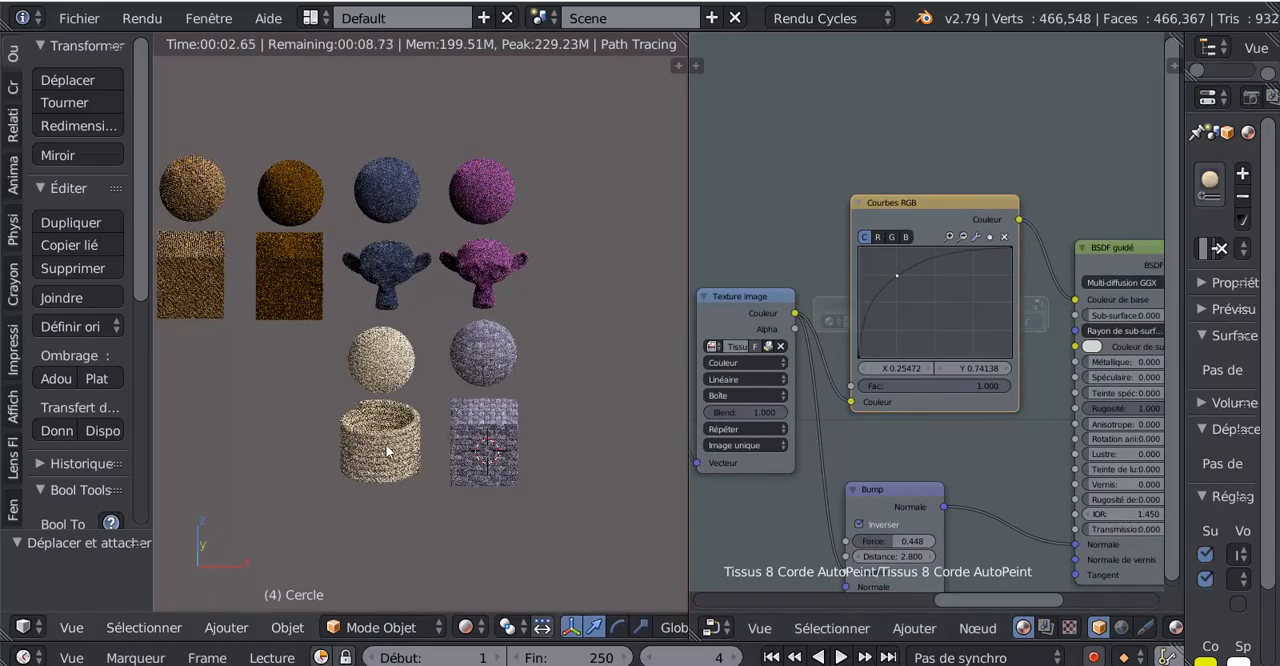
scroll(395, 478, up, 2)
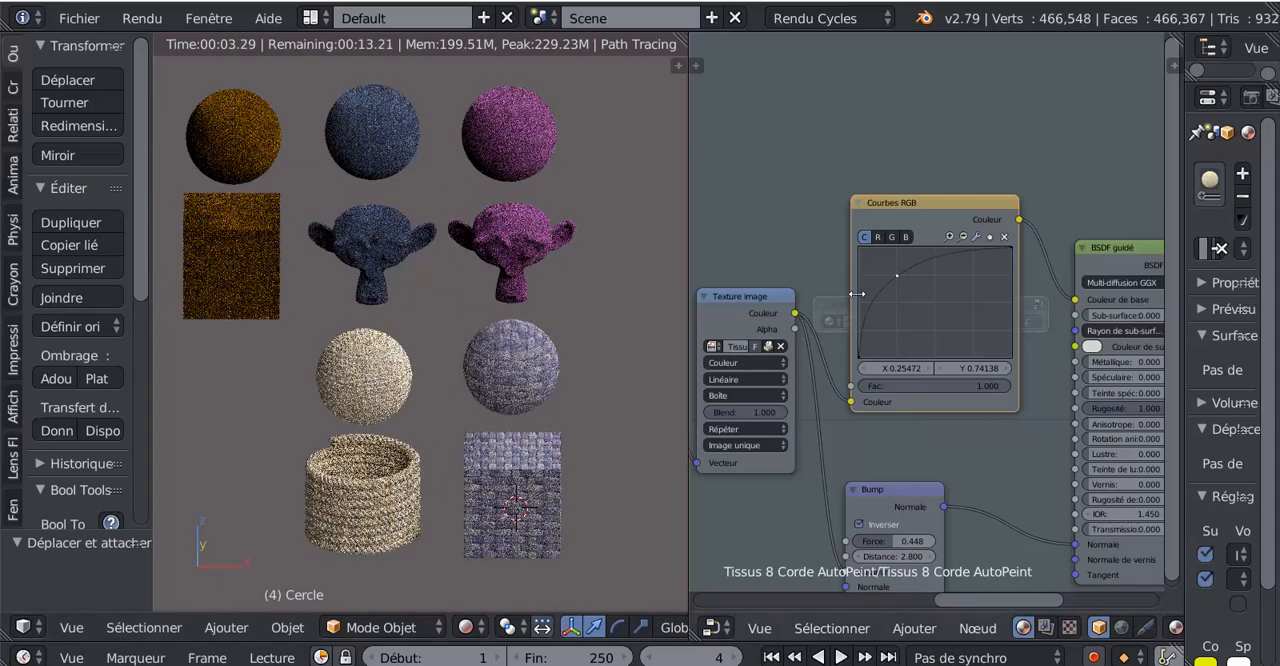
mouse_move(897, 275)
mouse_down()
mouse_move(959, 327)
mouse_move(888, 267)
mouse_up()
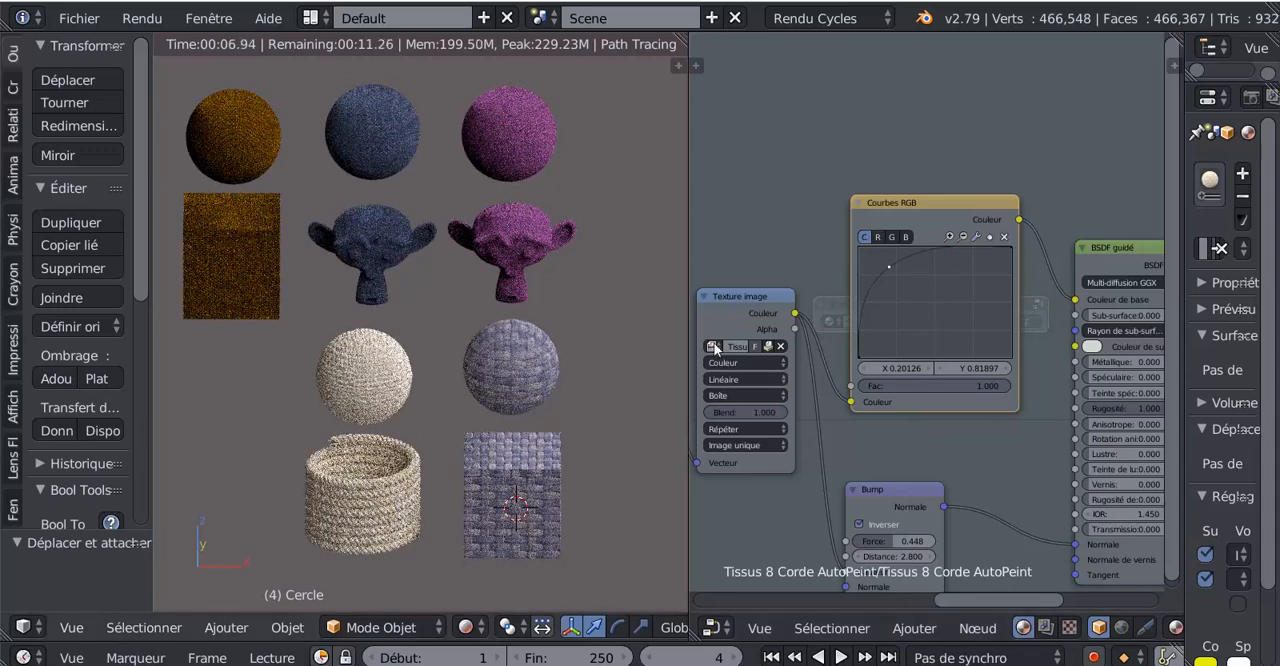
drag(888, 266, 950, 268)
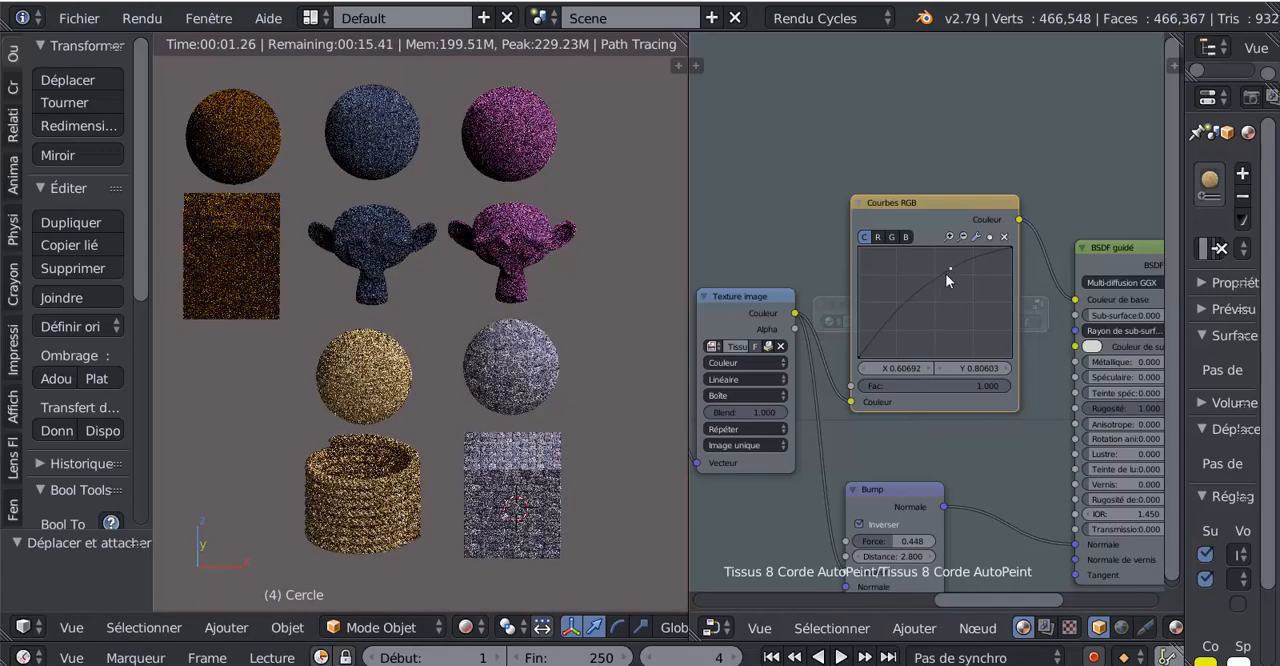
drag(986, 387, 938, 385)
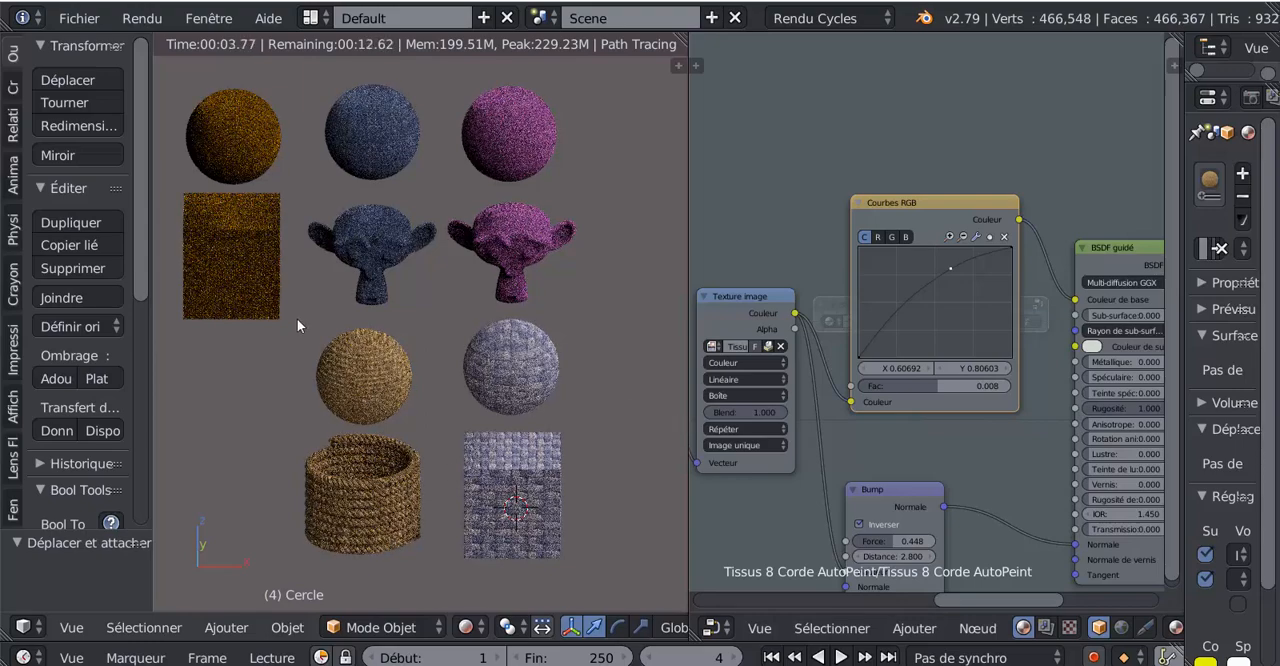
- Select the dark woven cube beside the yellow-green cube
scroll(300, 318, down, 2)
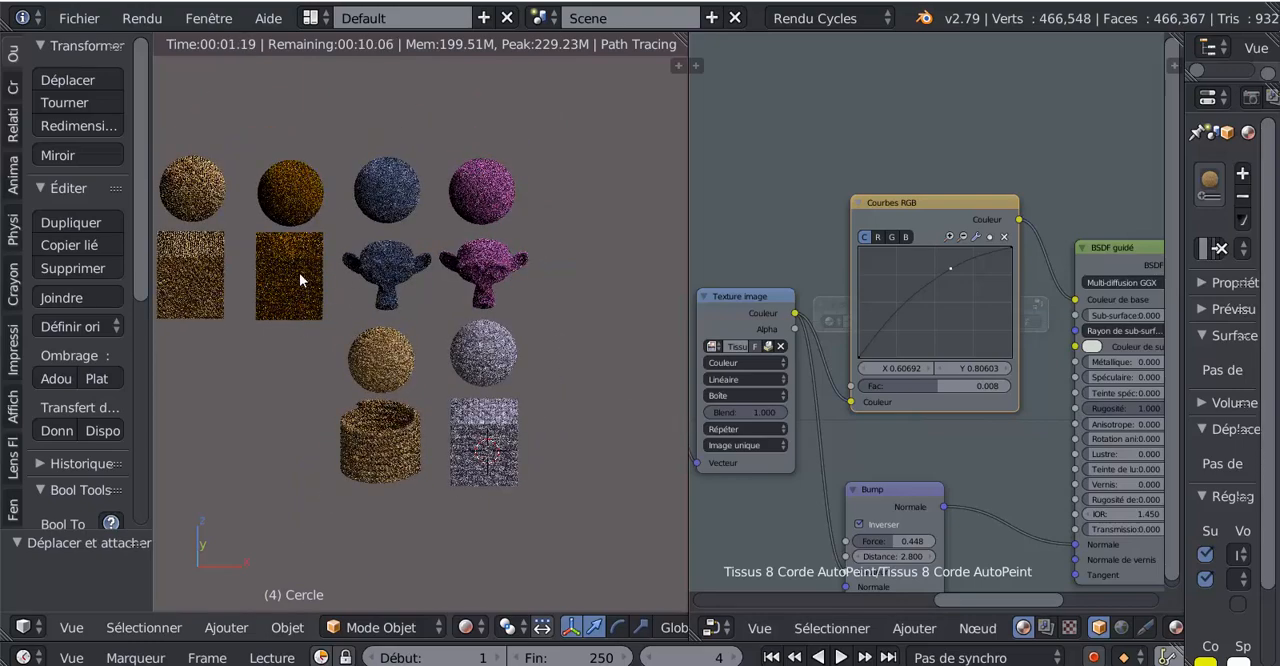
shift+middle_drag(299, 273, 493, 269)
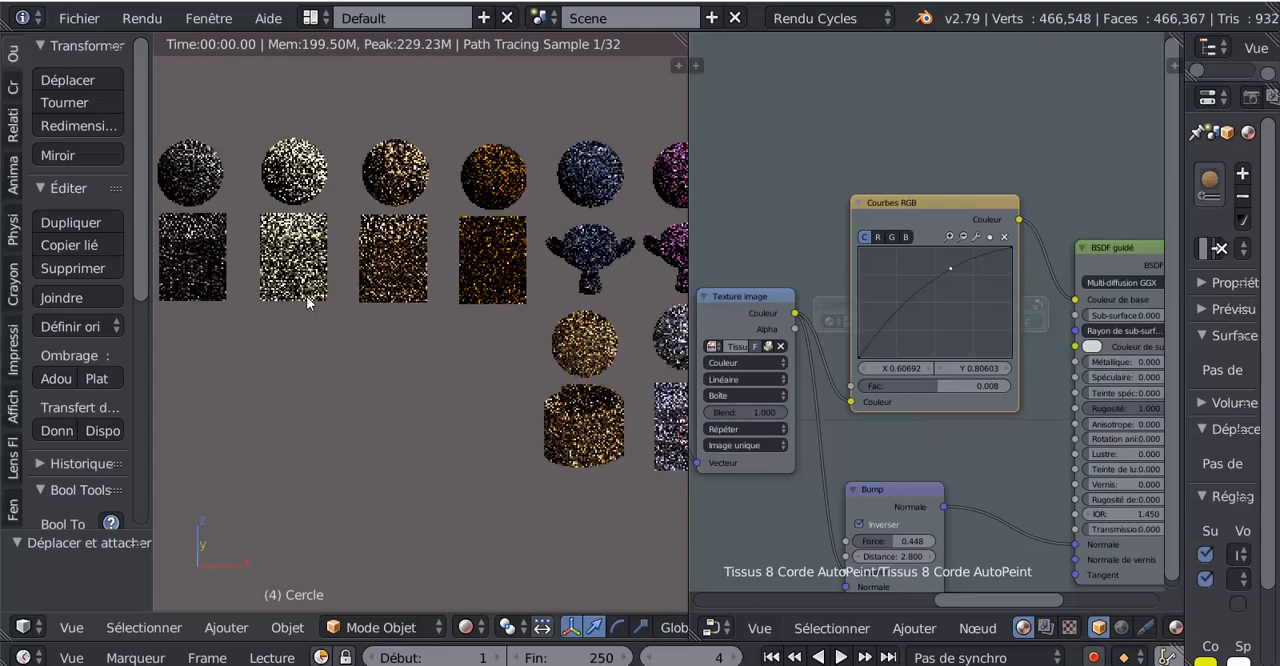
scroll(551, 312, up, 4)
shift+middle_drag(441, 318, 393, 436)
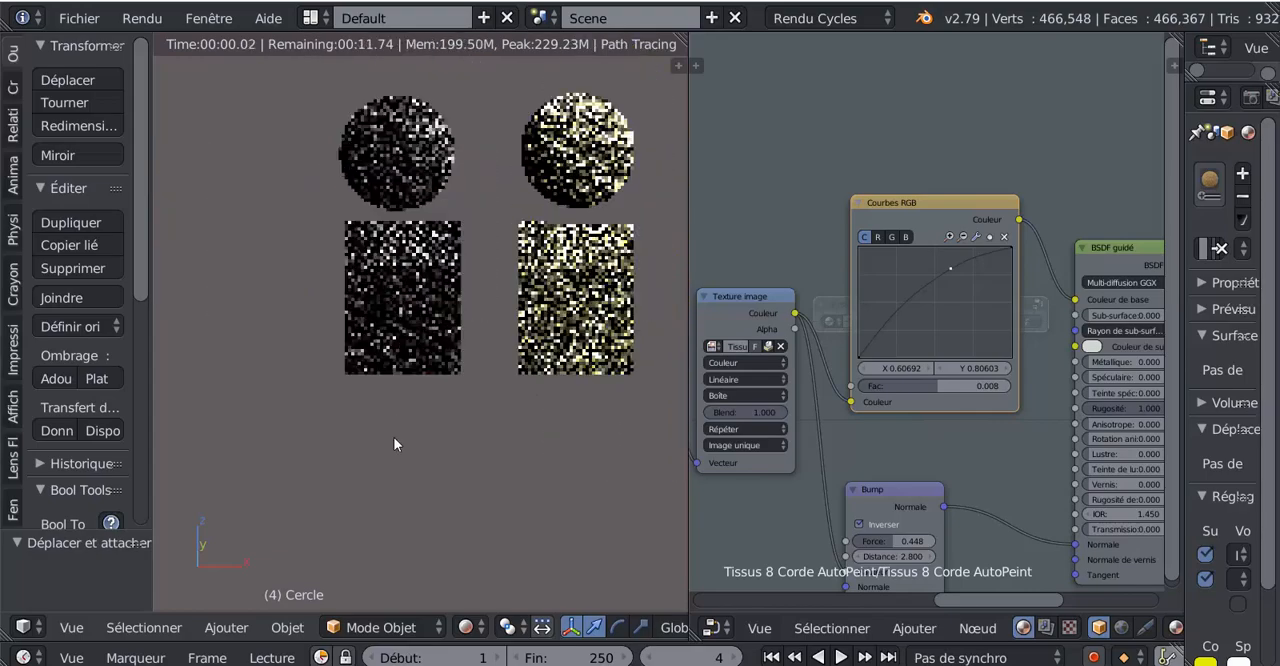
scroll(393, 434, up, 2)
right_click(383, 350)
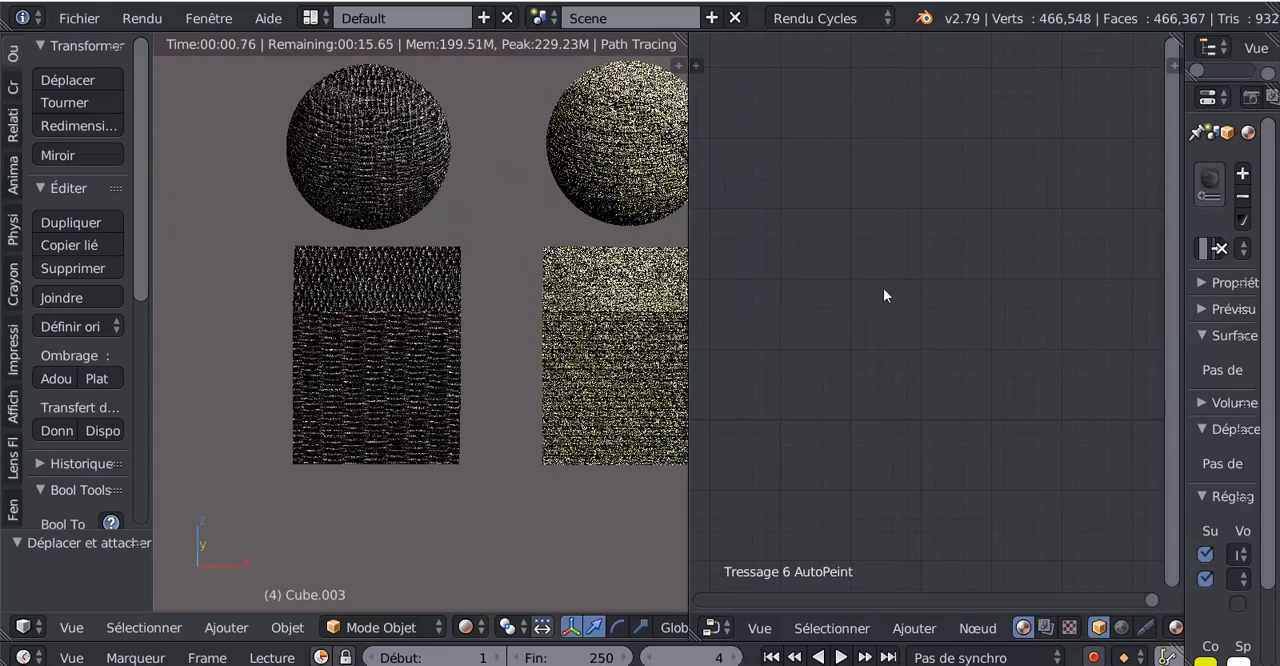
- Open the Tressage 6 AutoPeint node group for editing
scroll(898, 290, down, 12)
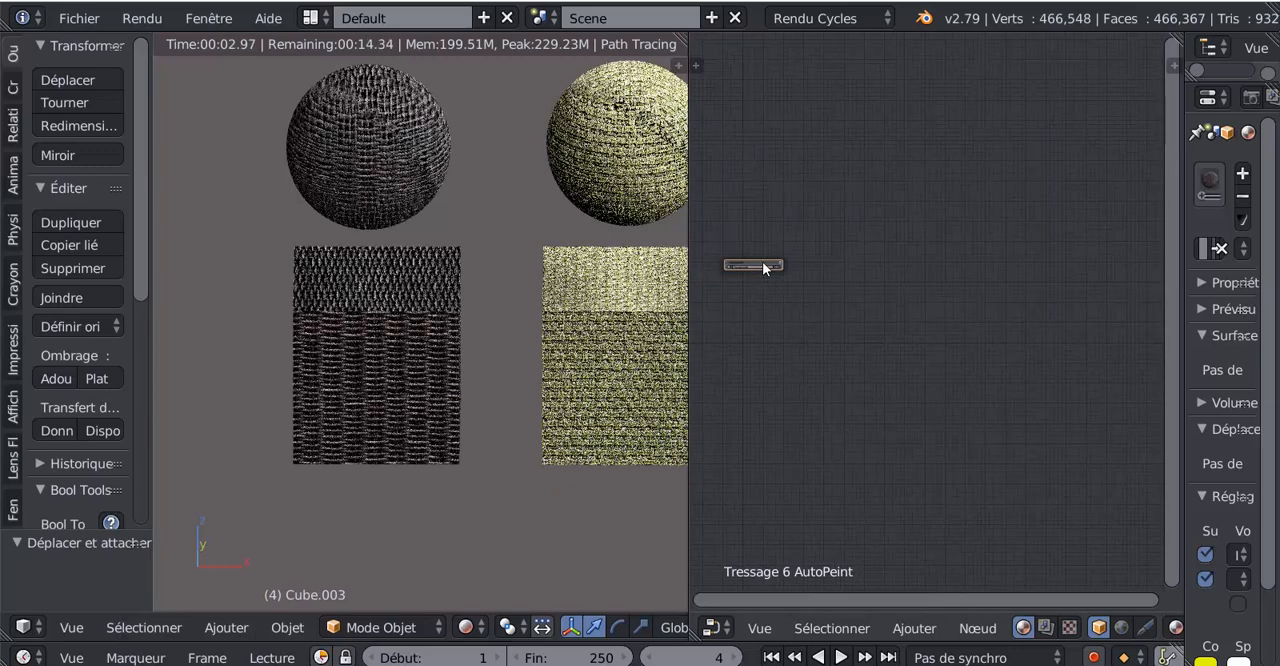
drag(760, 266, 931, 271)
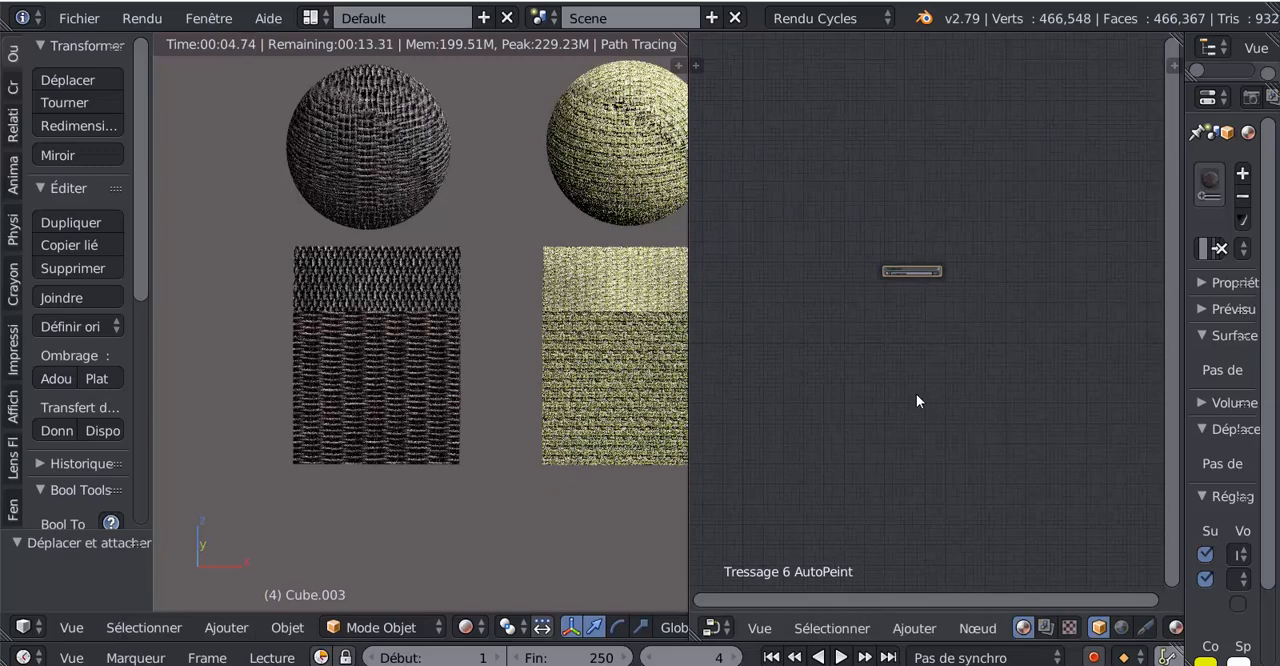
scroll(916, 395, up, 6)
click(965, 158)
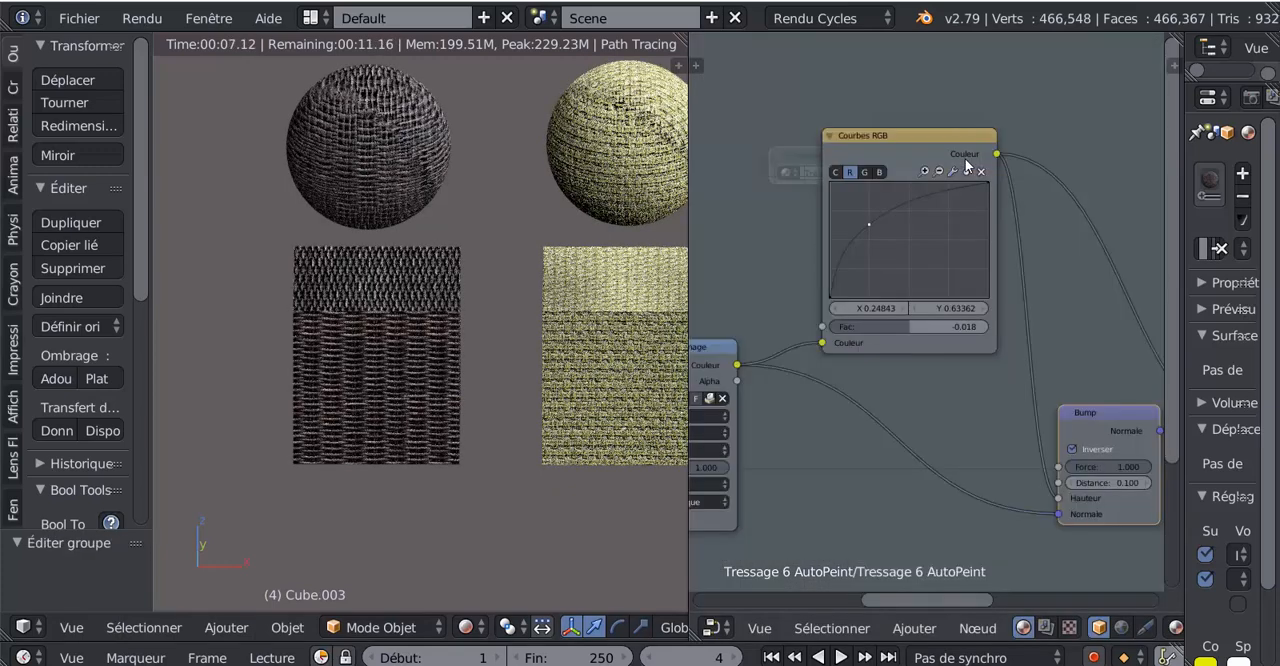
- Move the red curve's point to about X 0.406, Y 0.625 and set the RGB Curves node's factor to 0.008
key(Home)
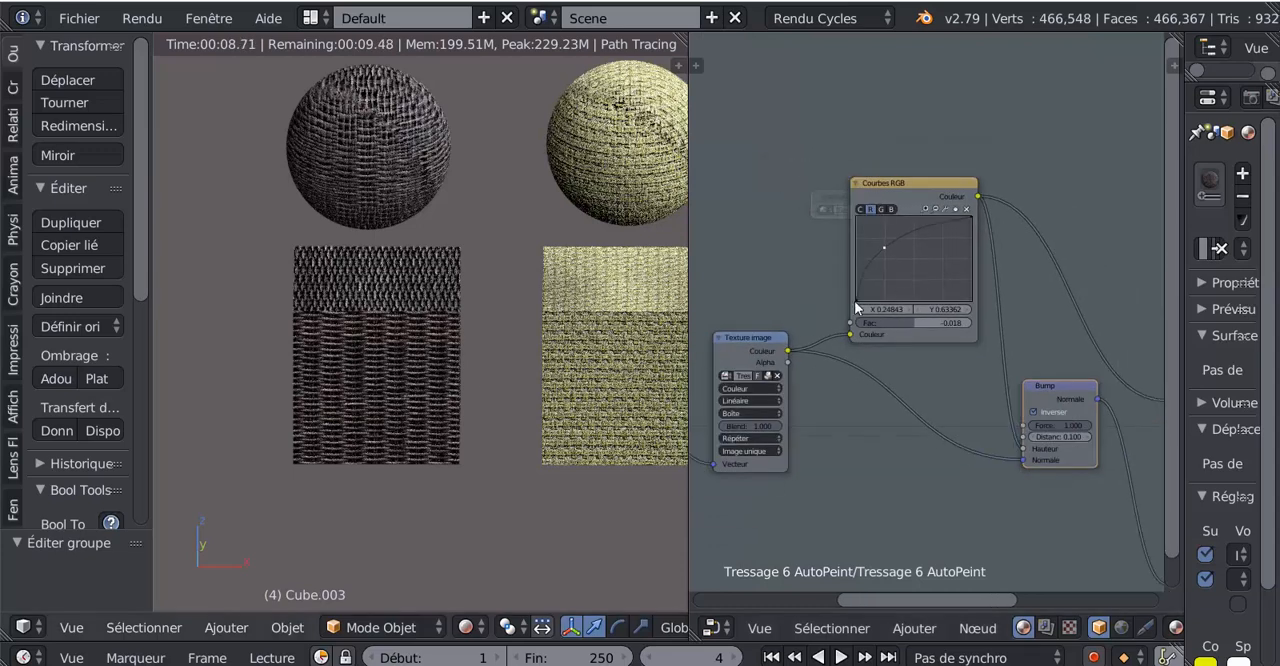
scroll(901, 346, up, 2)
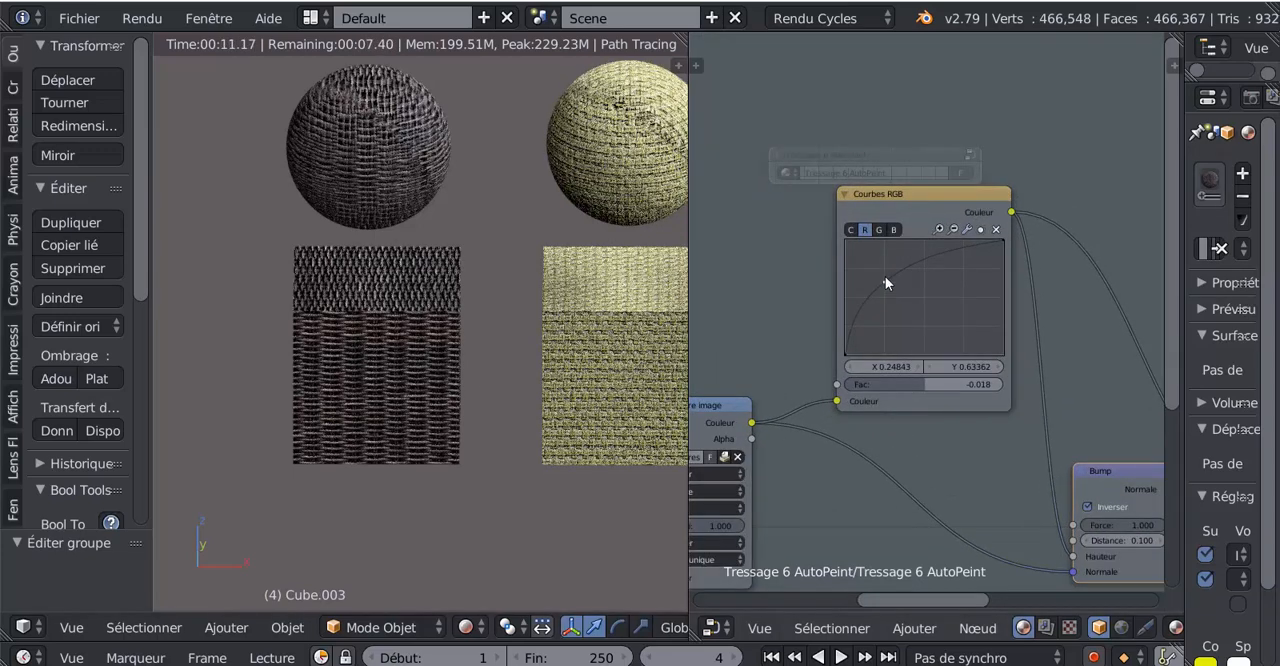
drag(923, 305, 909, 284)
drag(919, 387, 946, 386)
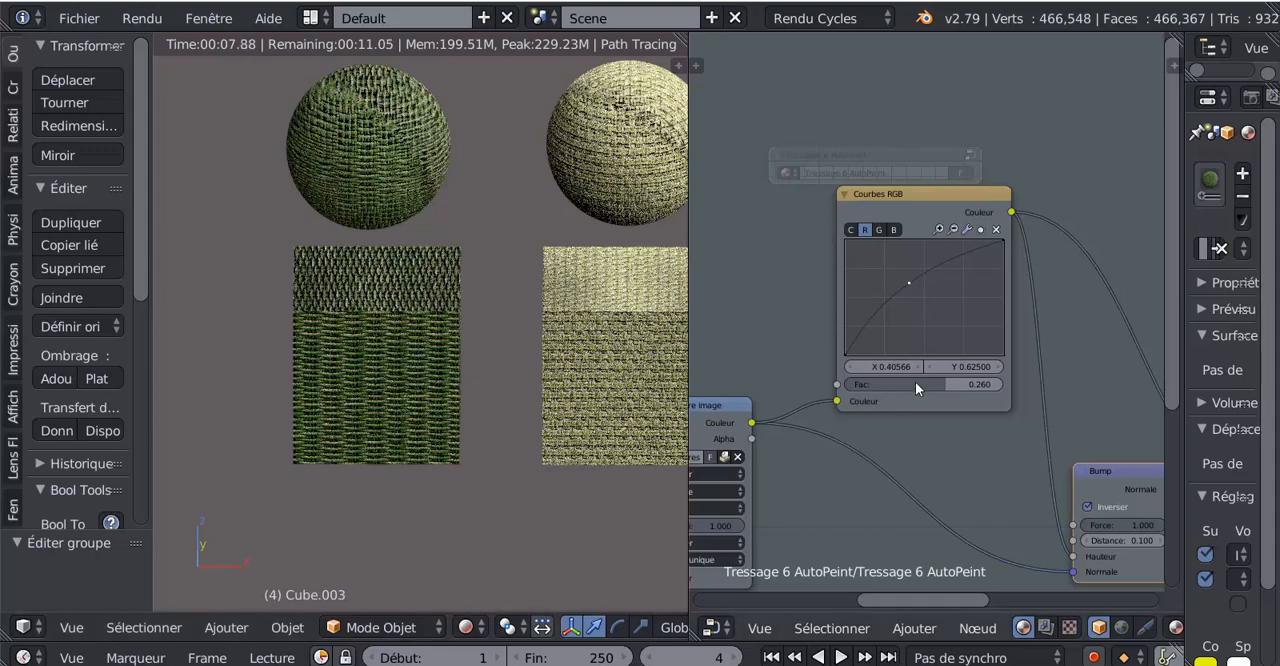
drag(939, 383, 926, 386)
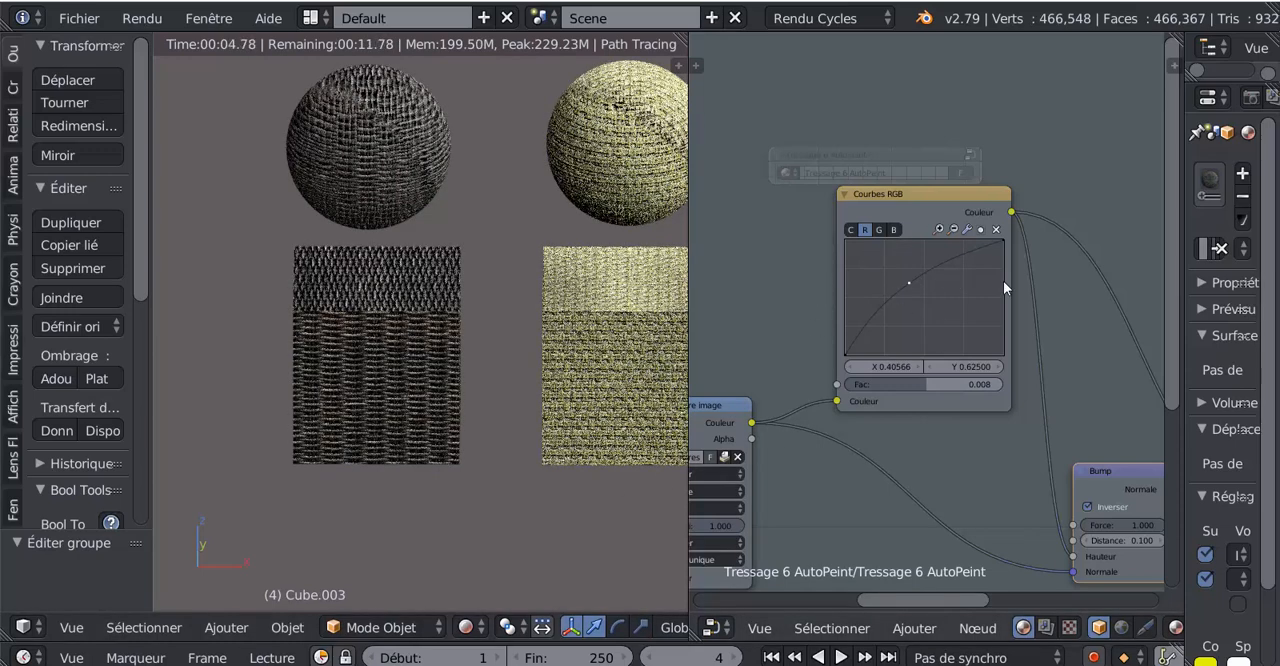
- Set the red channel's middle curve point to X 0 and Y 0 in the woven material's RGB Curves node
click(972, 366)
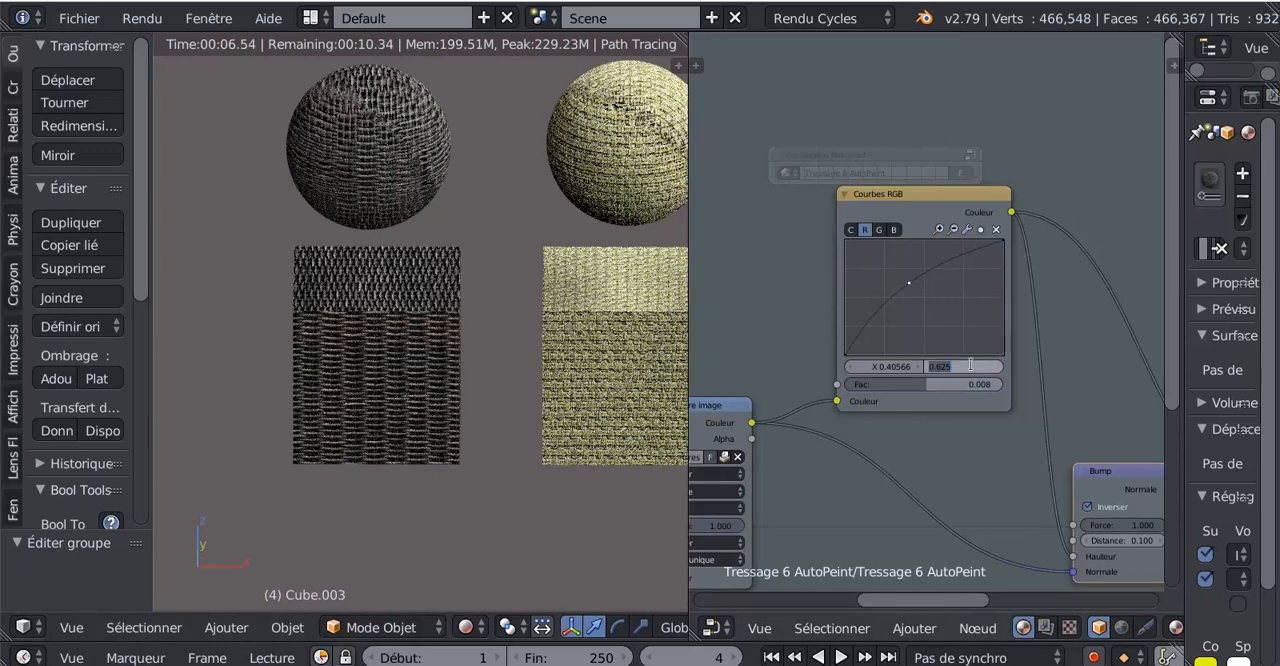
text(0)
key(Return)
click(905, 366)
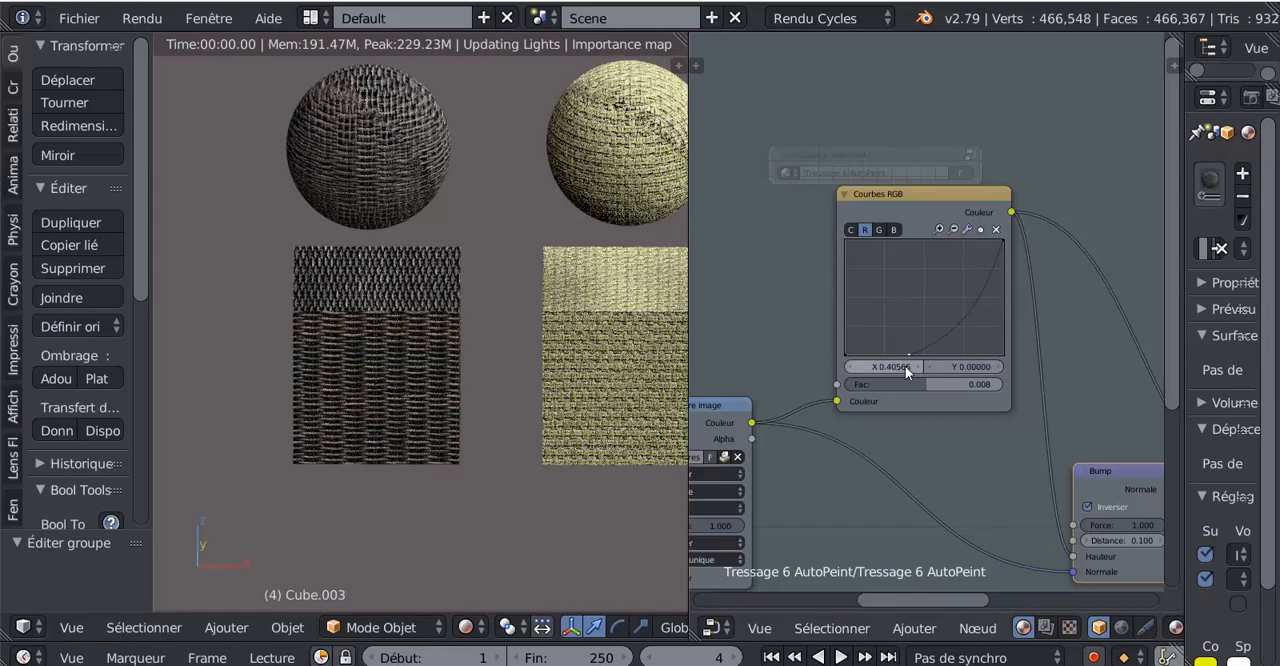
text(0)
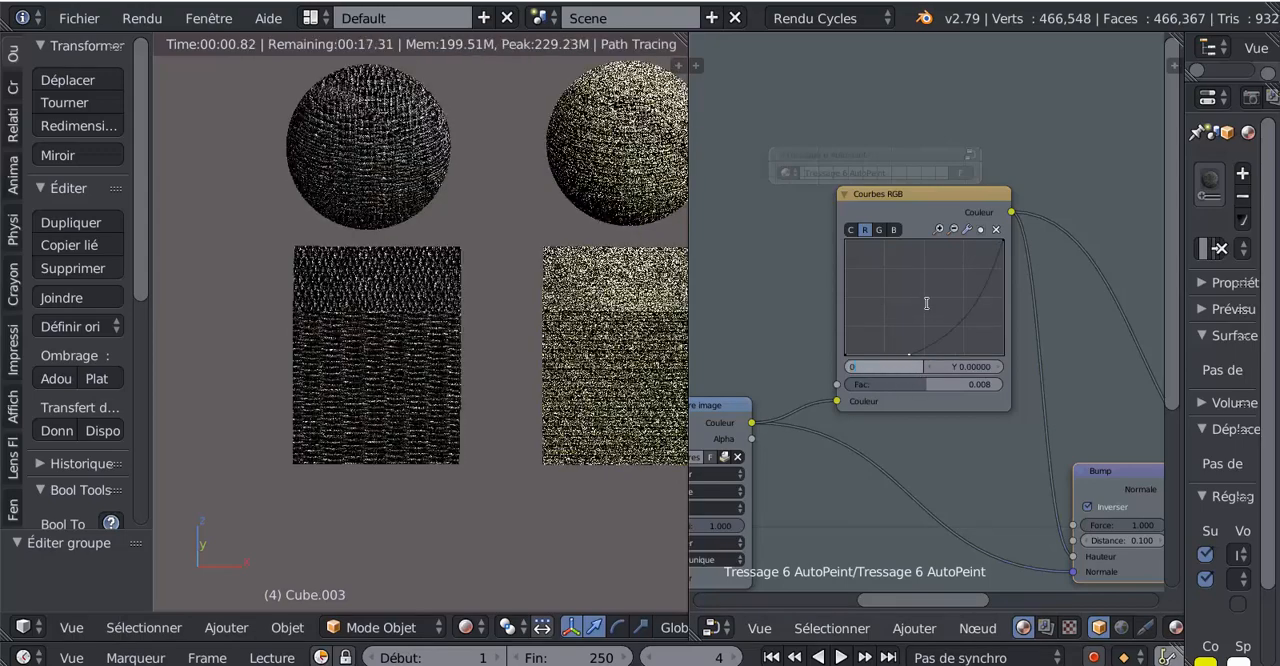
- Set the green channel's selected middle-right curve point to X 0 and Y 0
click(880, 230)
click(945, 364)
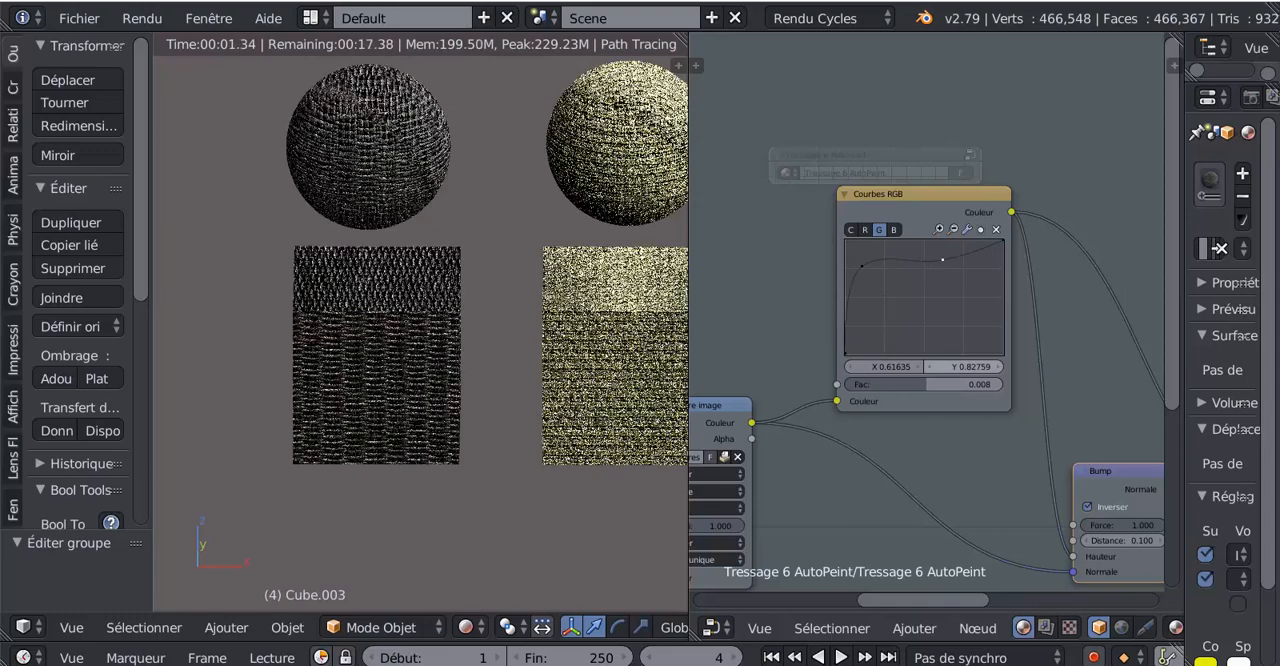
text(0)
key(Return)
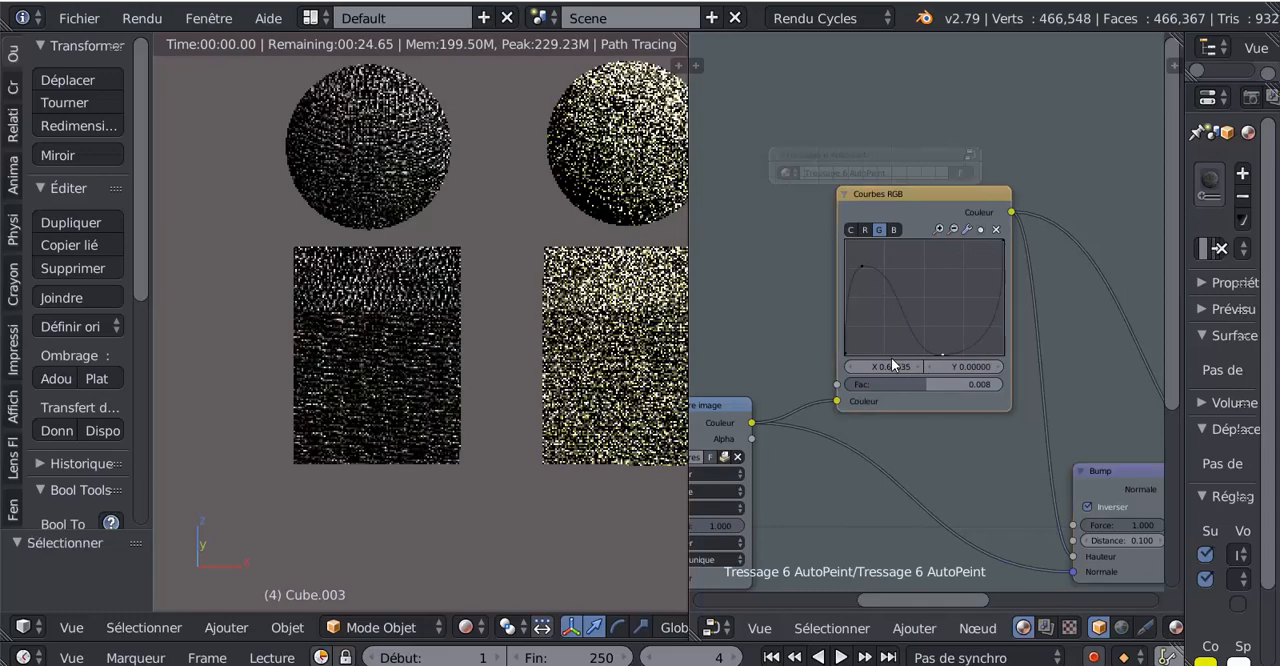
click(887, 366)
text(0)
key(Return)
- Set the blue channel's middle curve point to X 0 and Y 0
click(893, 230)
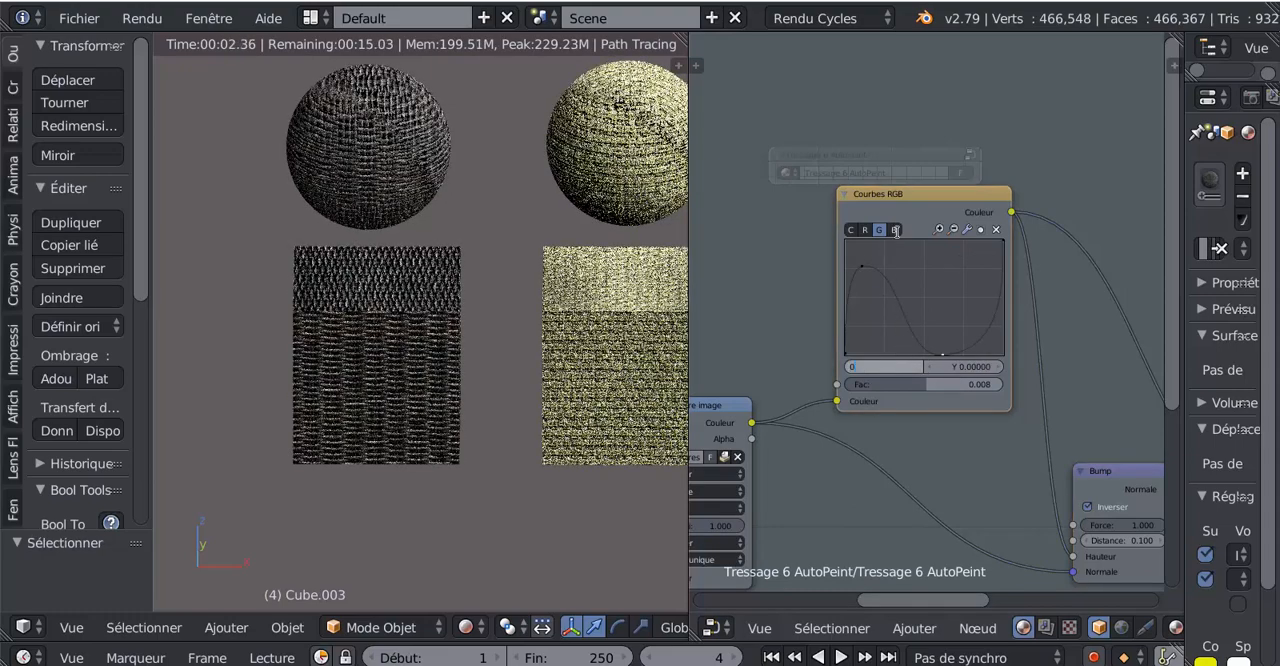
click(952, 366)
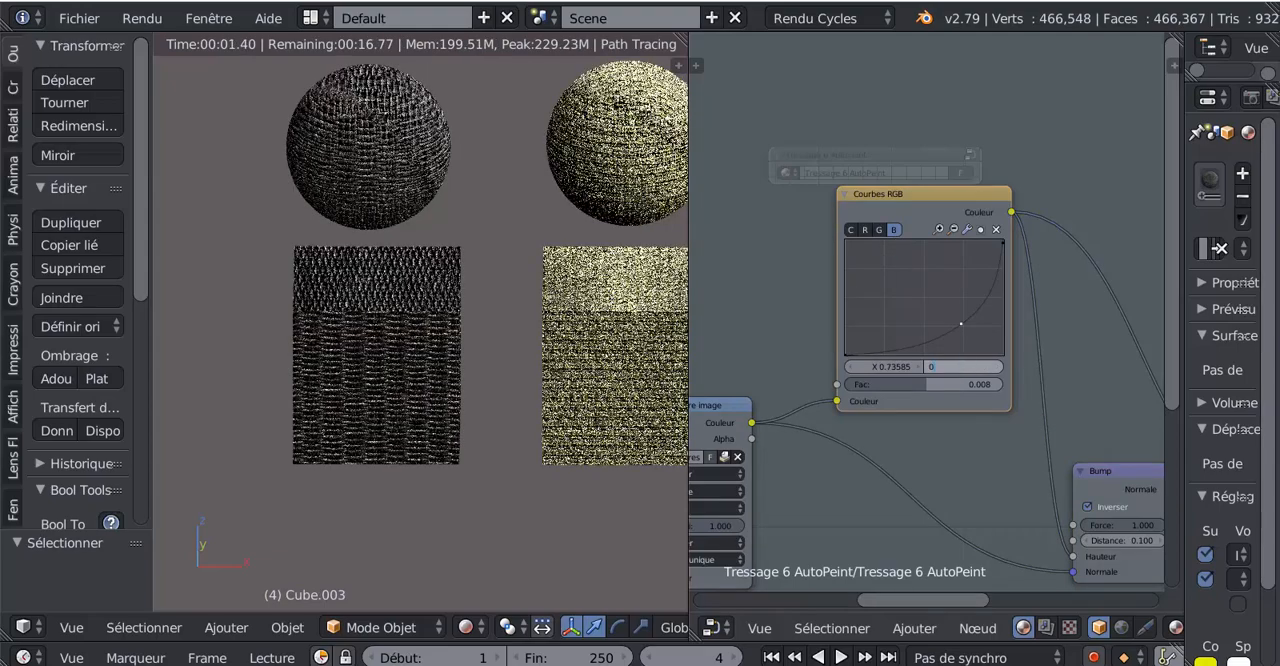
text(0)
key(Return)
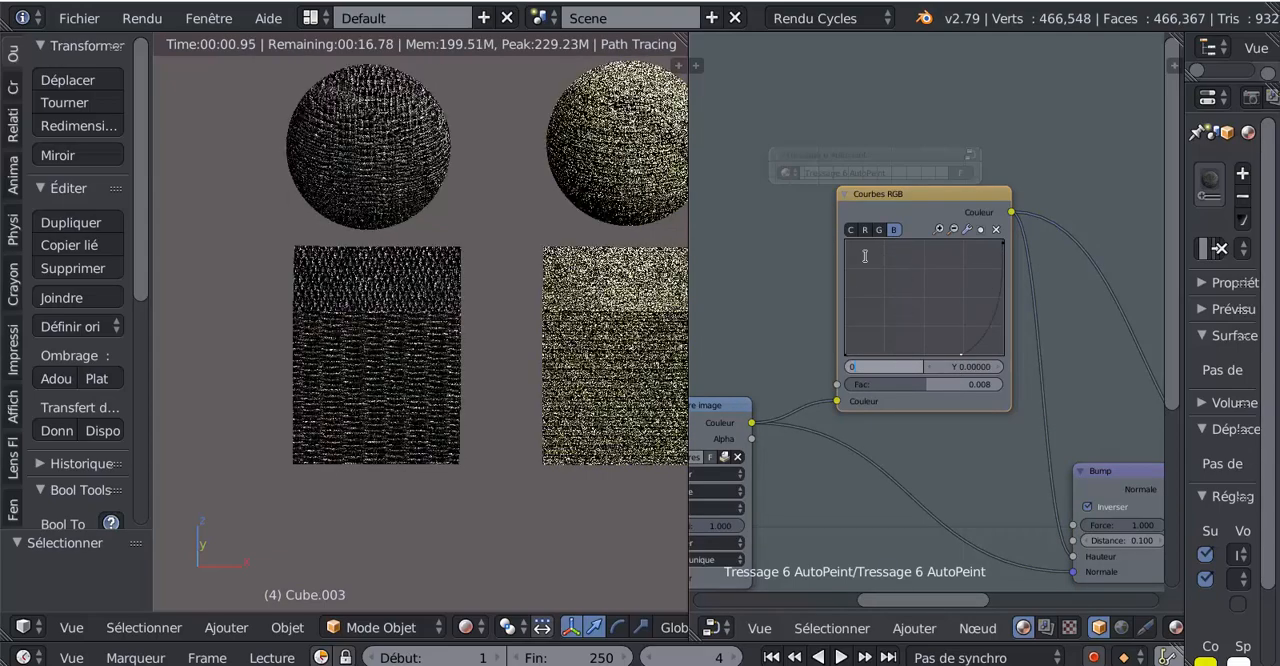
- Review the combined and individual colour curves and move the green channel's remaining upper point to about X 0.601, Y 0.772
click(851, 231)
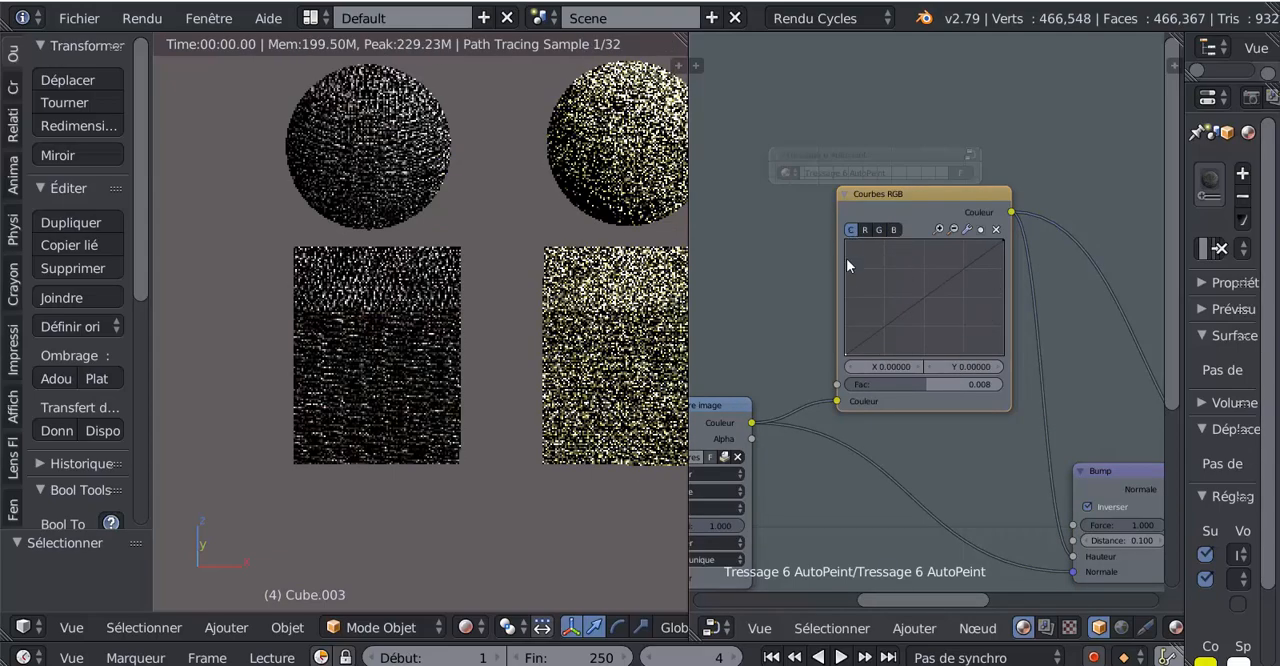
click(866, 230)
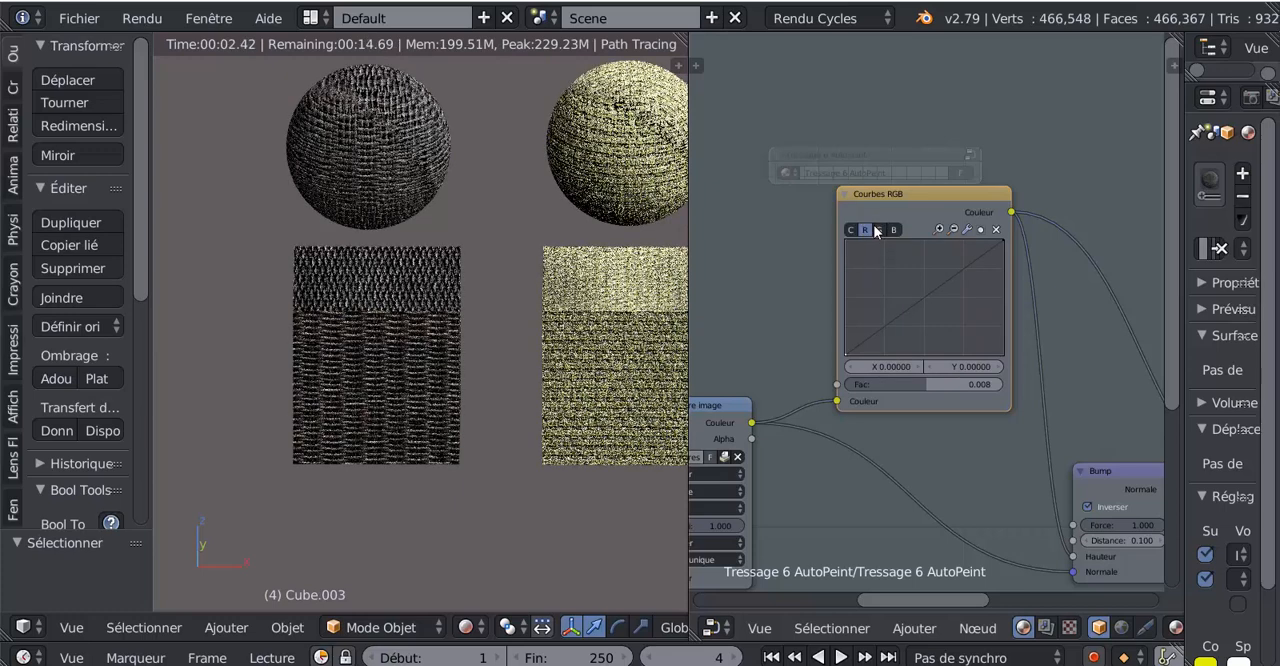
click(878, 229)
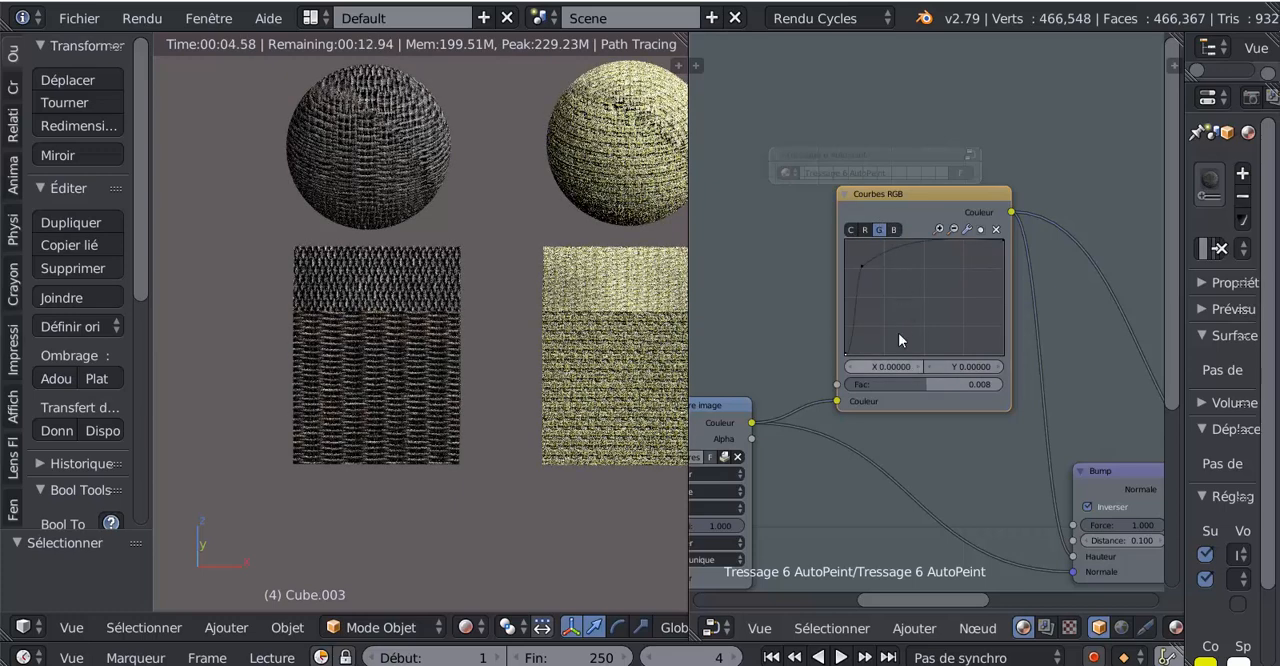
click(894, 231)
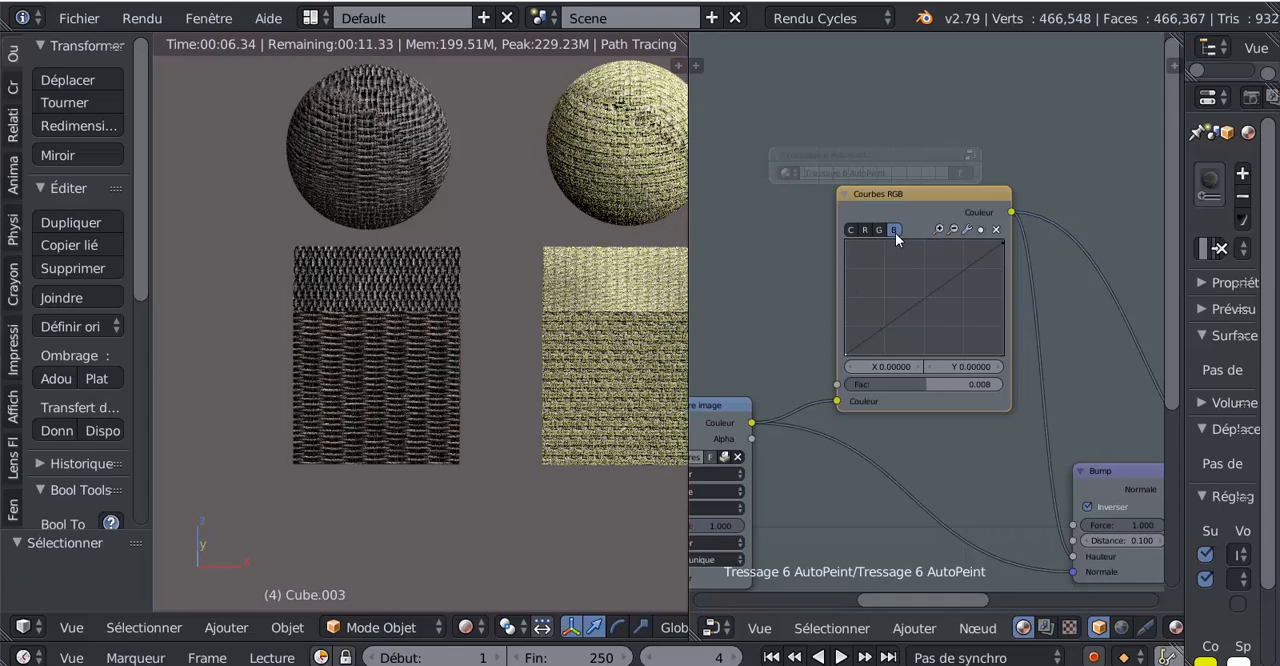
click(880, 230)
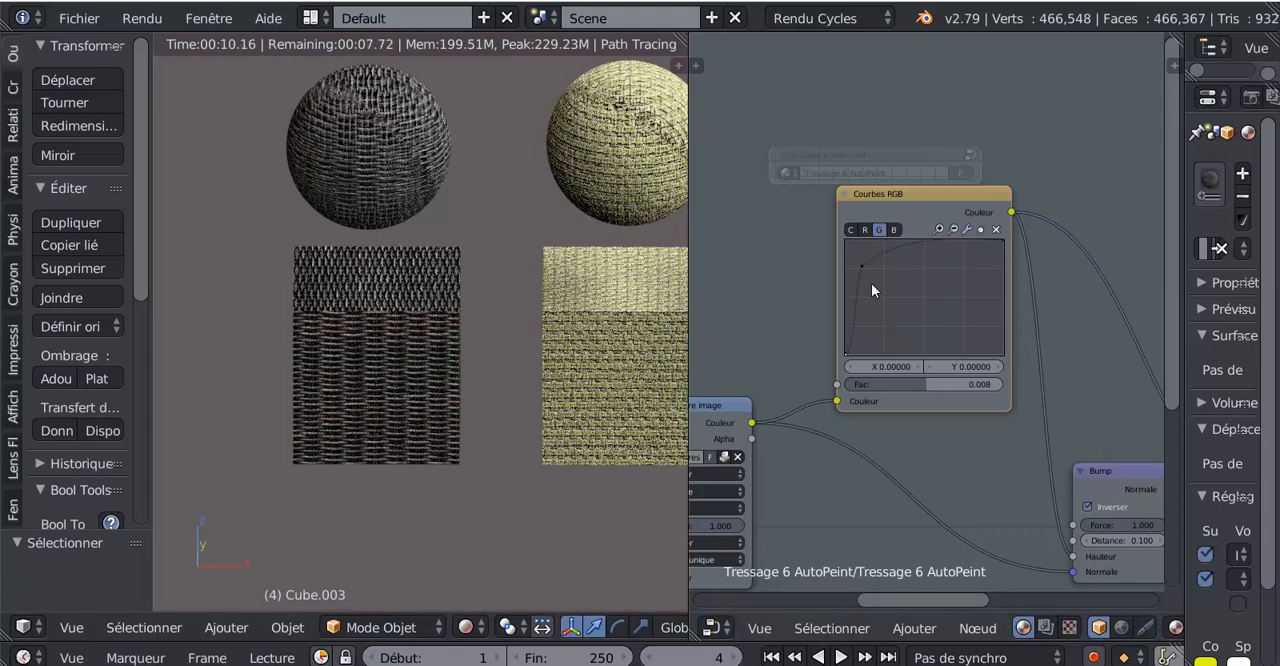
drag(864, 266, 939, 265)
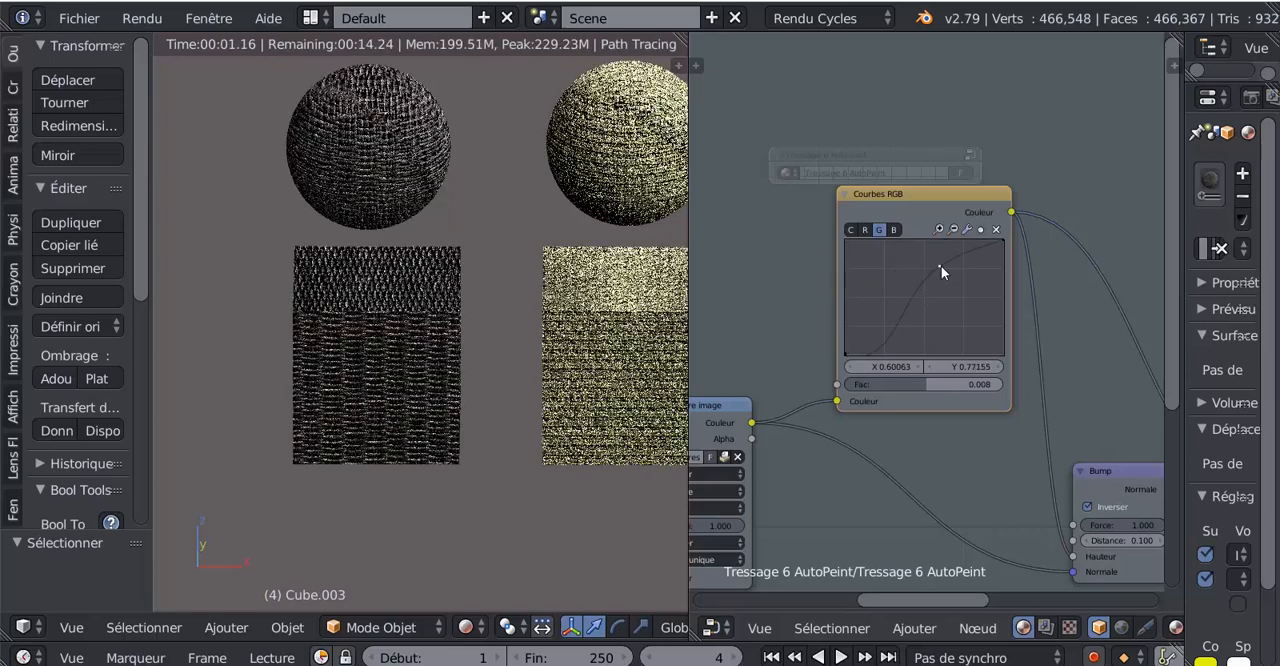
- Move the green channel's upper curve point to about X 0.792, Y 0.254 and set the RGB Curves factor to about -0.501
drag(936, 267, 969, 325)
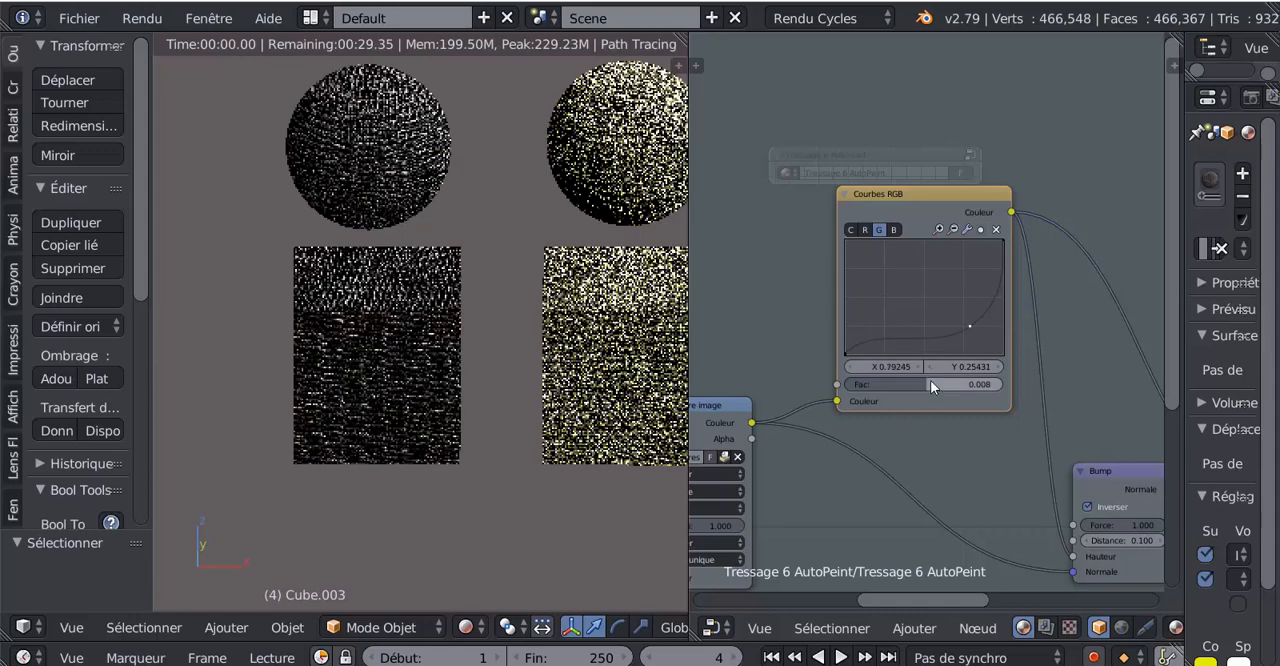
drag(930, 385, 889, 384)
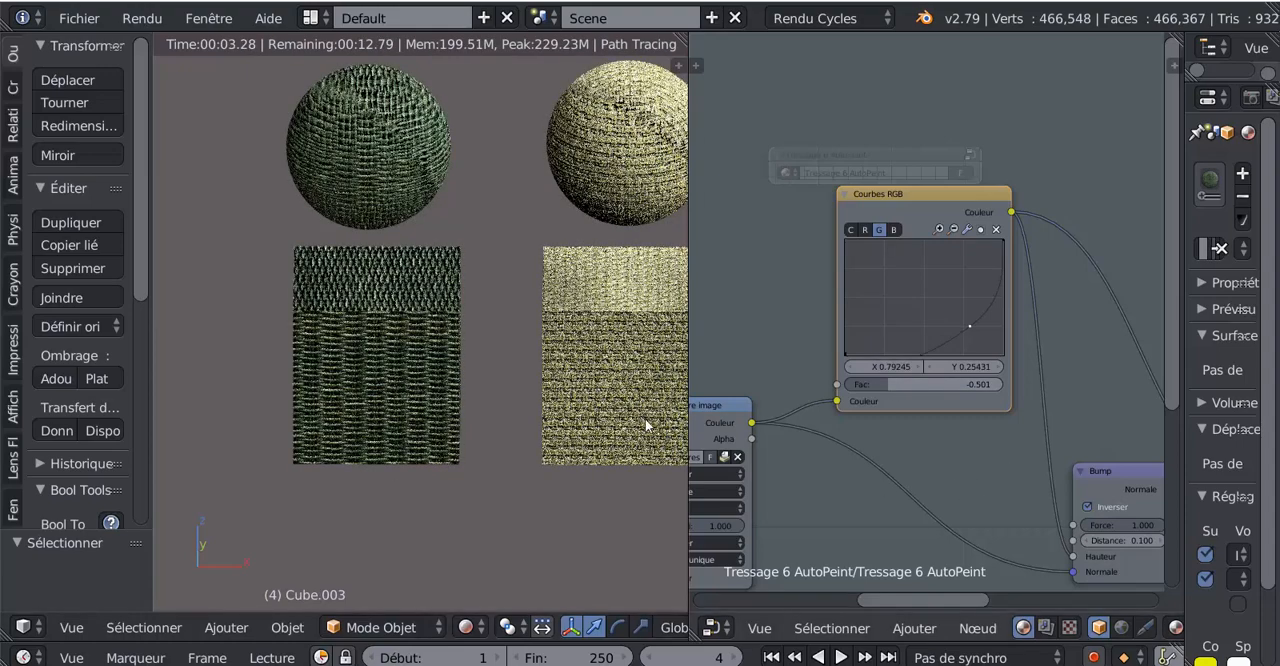
- Widen the 3D viewport beside the node editor and examine the material samples, especially the coiled rope up close
scroll(461, 392, down, 5)
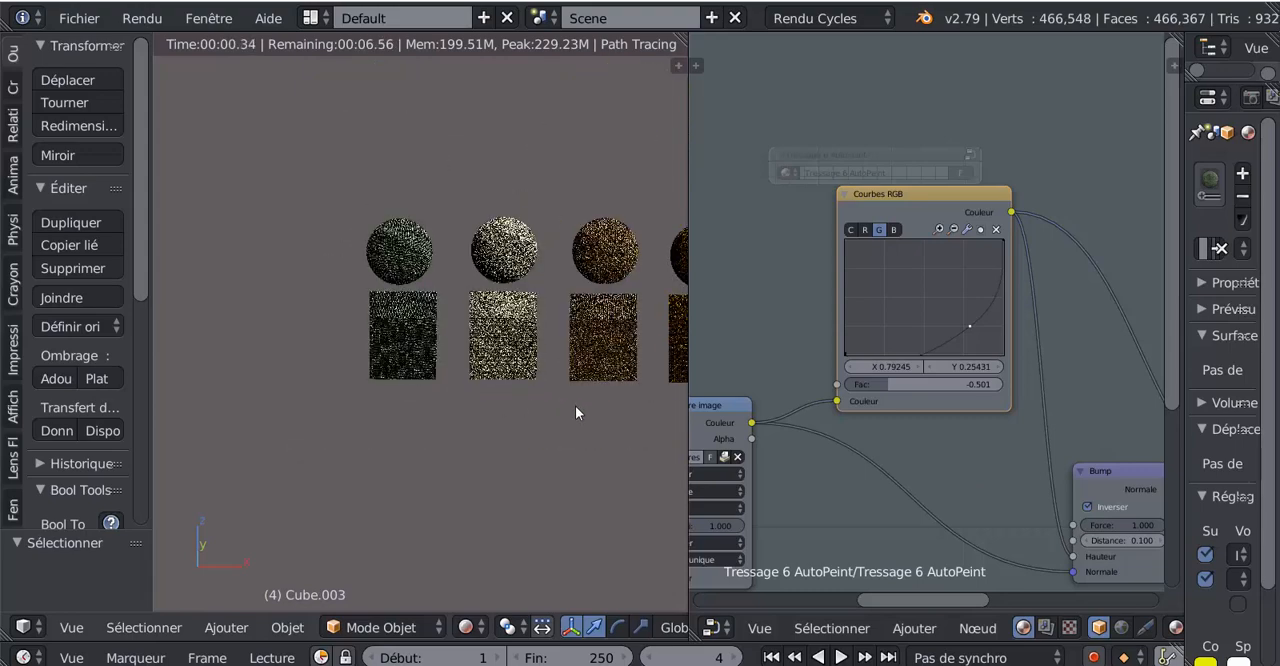
shift+middle_drag(576, 412, 365, 410)
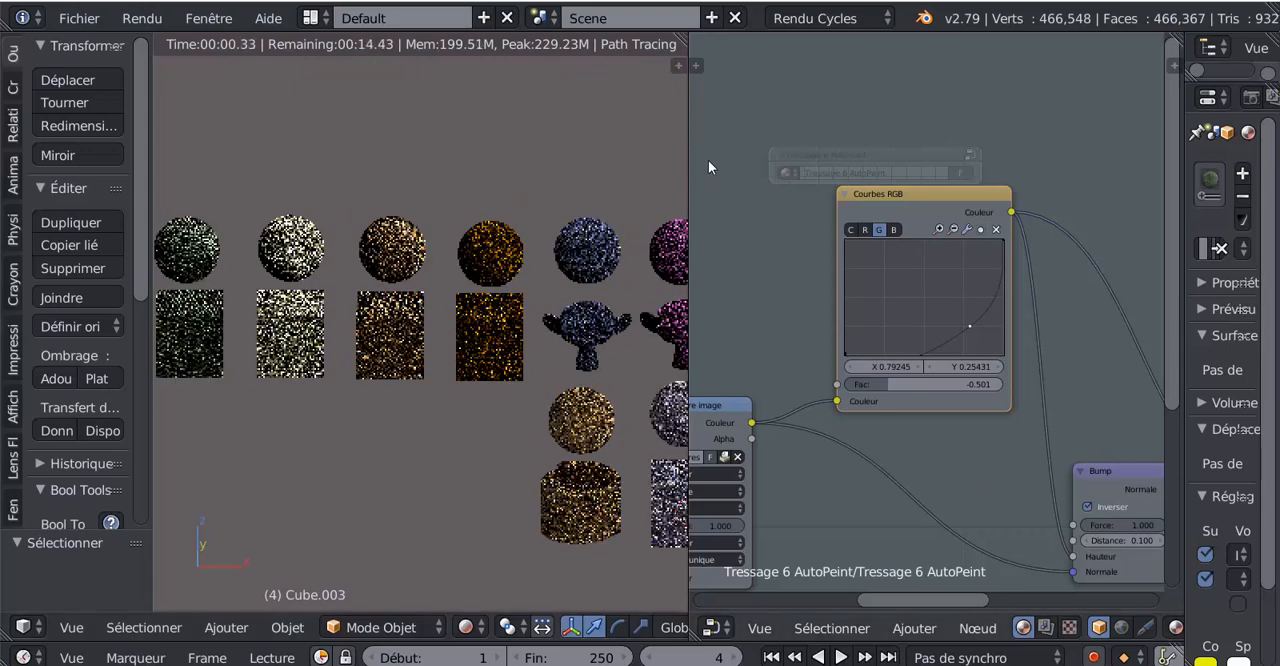
drag(686, 162, 855, 150)
shift+middle_drag(654, 311, 613, 279)
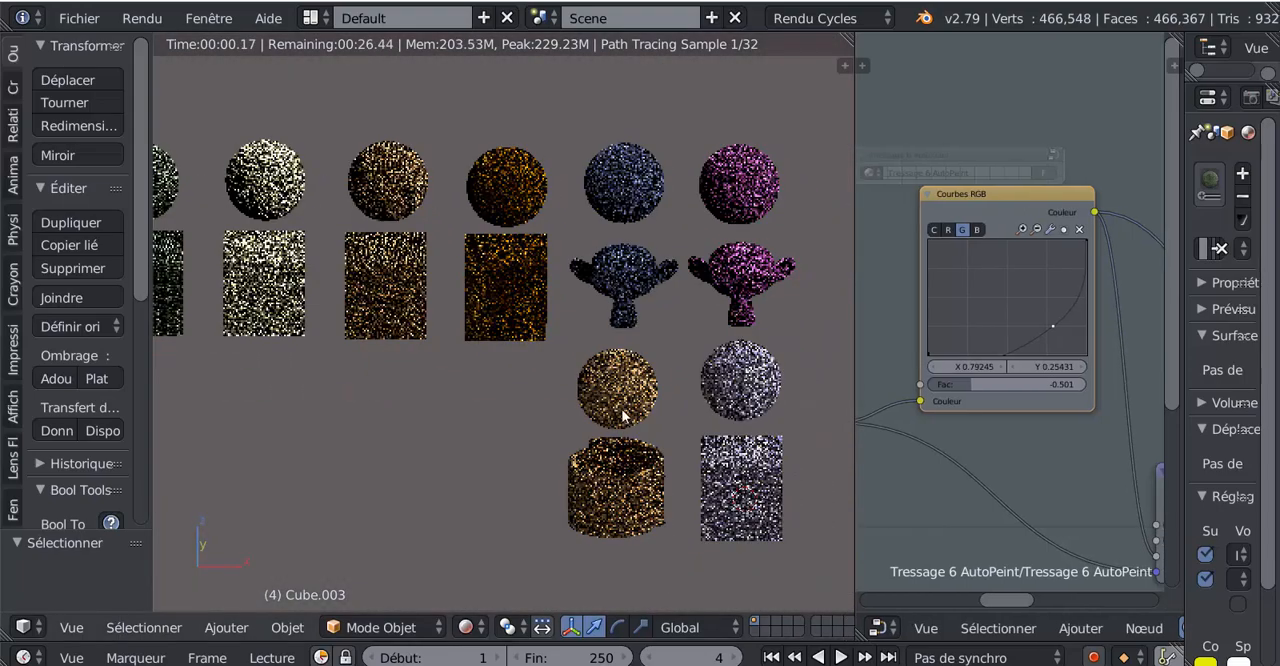
scroll(622, 414, up, 1)
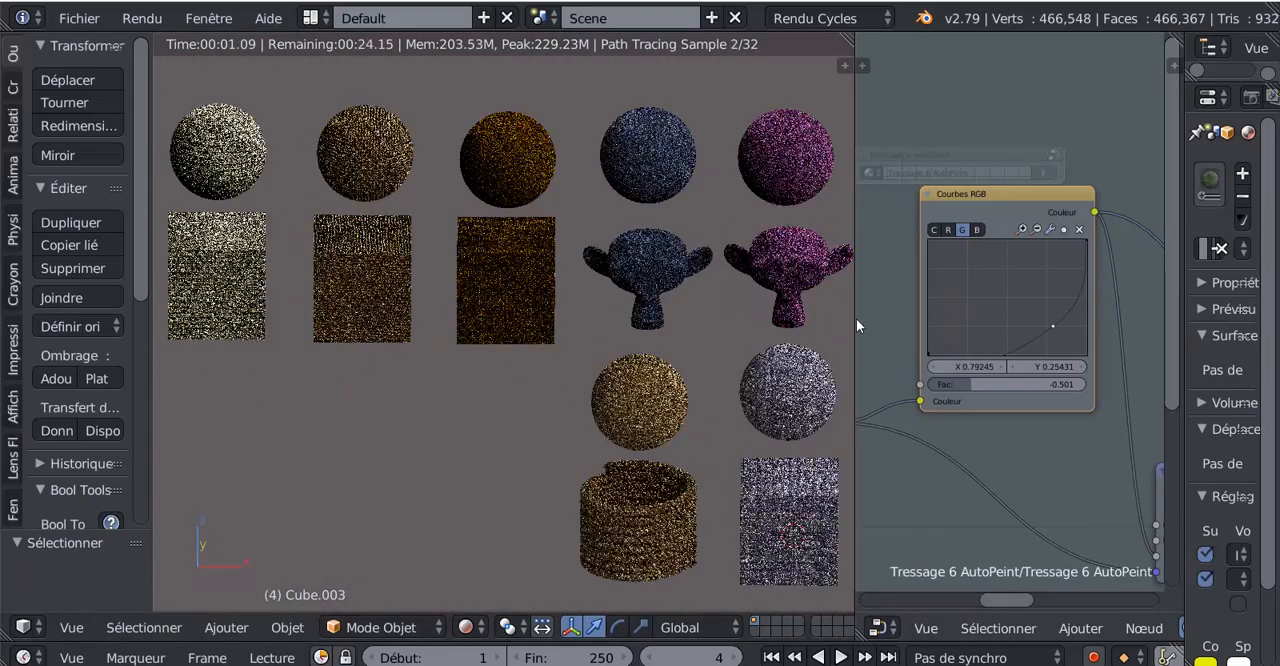
drag(856, 318, 931, 317)
shift+middle_drag(733, 341, 685, 223)
scroll(602, 410, up, 4)
shift+middle_drag(593, 447, 522, 299)
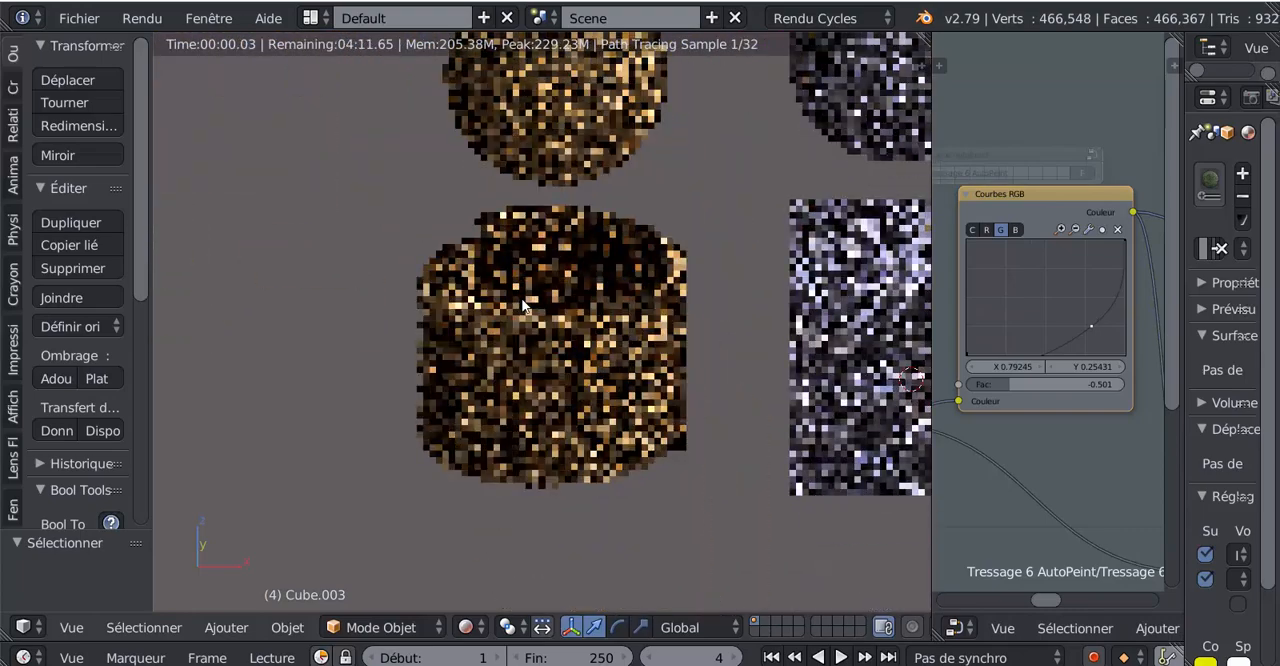
scroll(522, 305, up, 1)
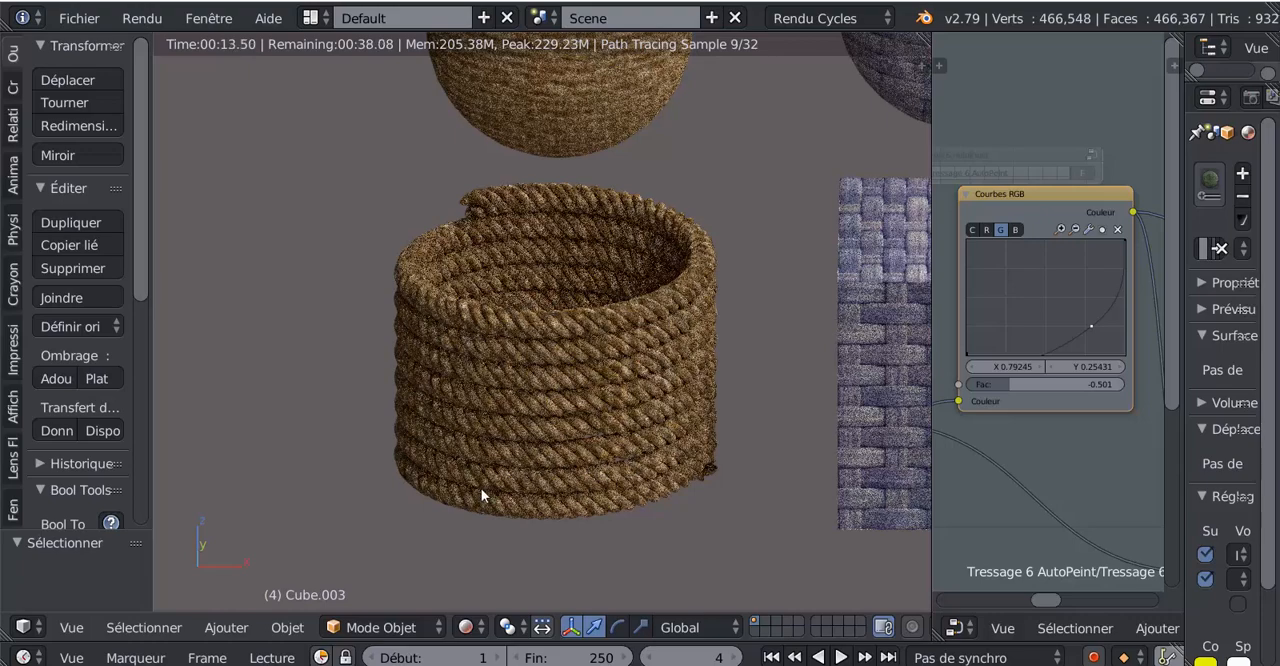
- Join the node editor area into the 3D viewport, with all the material samples in view
scroll(481, 488, down, 6)
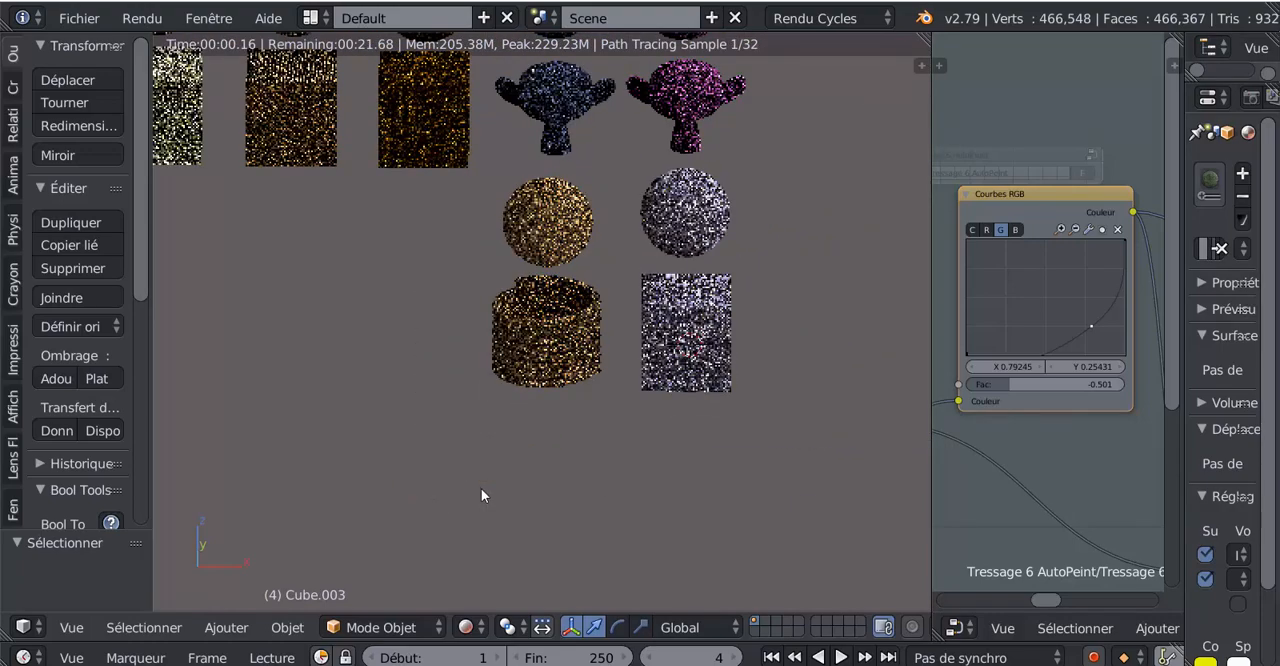
scroll(481, 490, down, 3)
shift+middle_drag(486, 491, 654, 556)
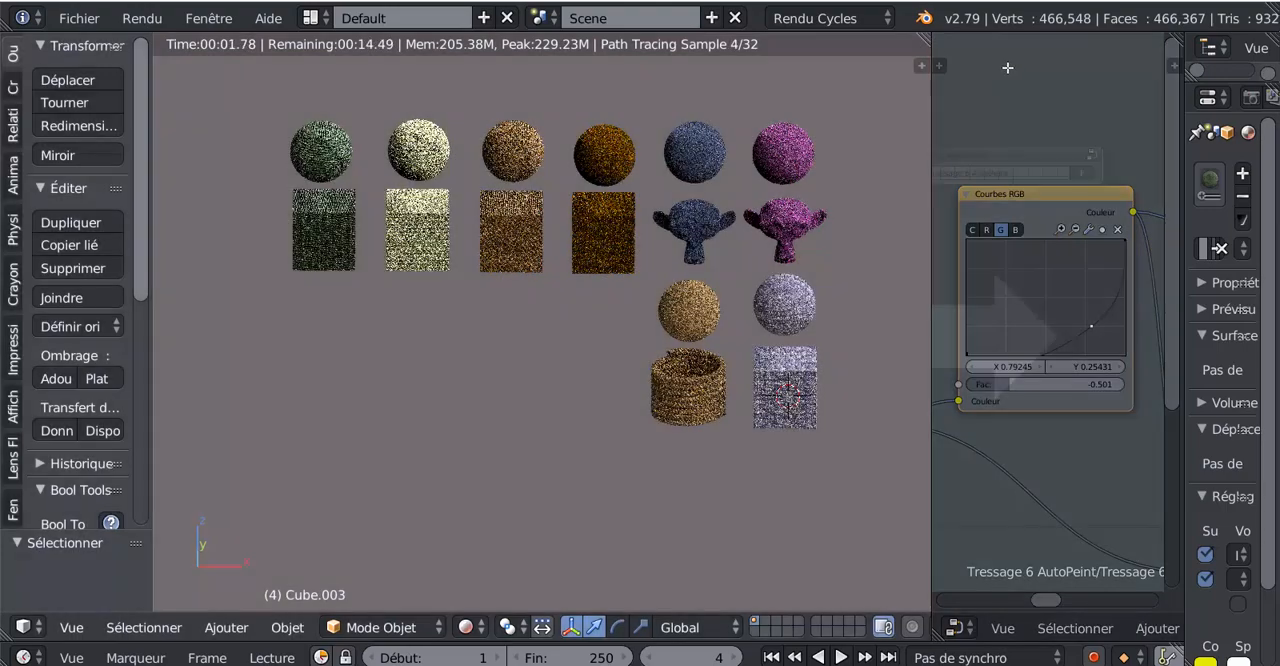
drag(1007, 67, 997, 137)
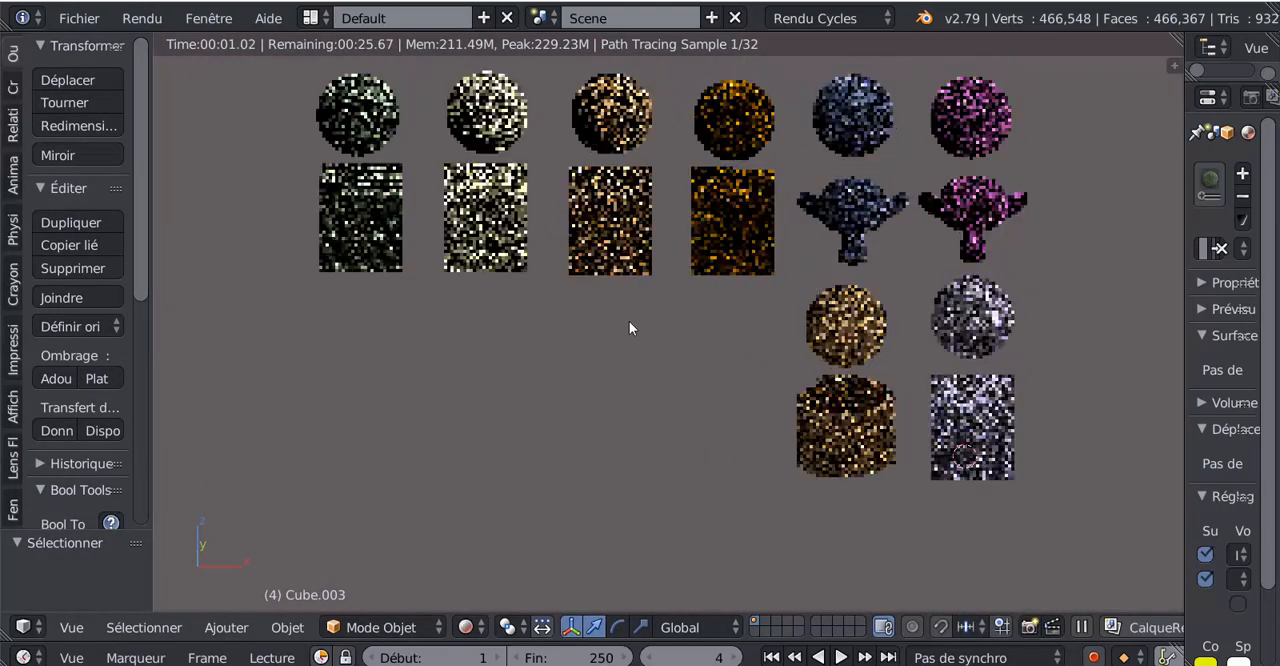
- Examine the rendered woven, rope and fabric samples on the spheres, cubes and monkey heads from an angled viewpoint
shift+middle_drag(629, 321, 628, 325)
ctrl+middle_drag(609, 386, 612, 376)
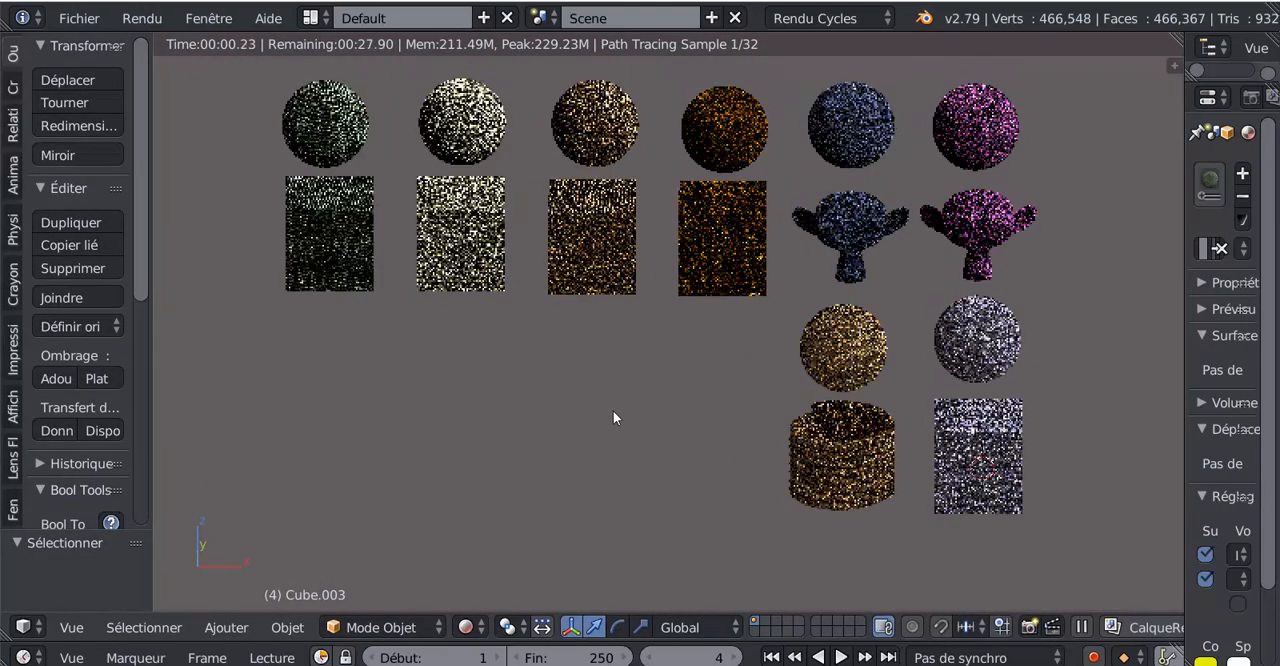
middle_drag(613, 418, 650, 413)
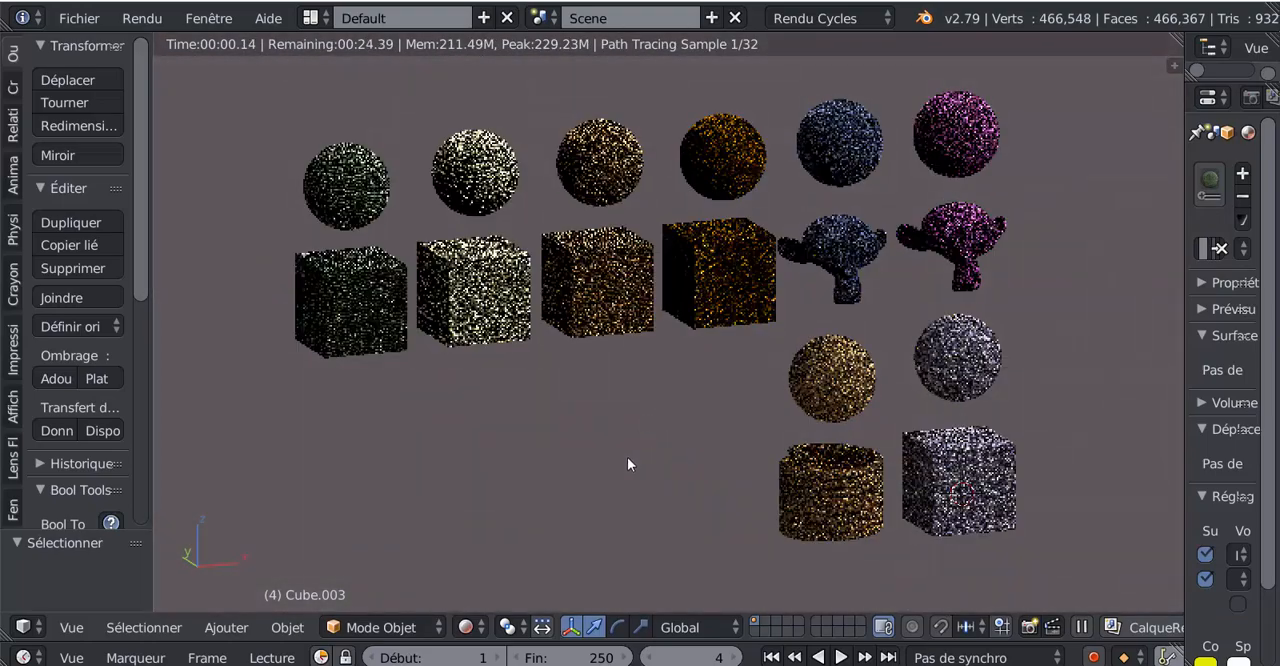
ctrl+middle_drag(628, 463, 641, 417)
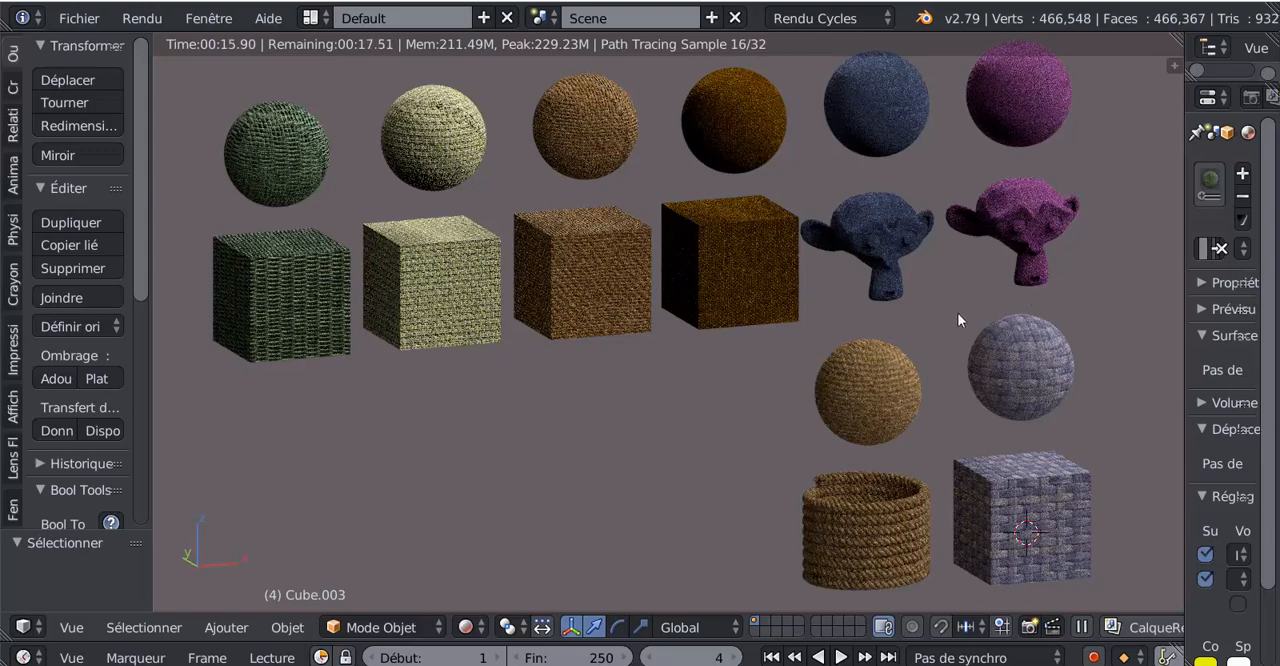
scroll(715, 448, up, 1)
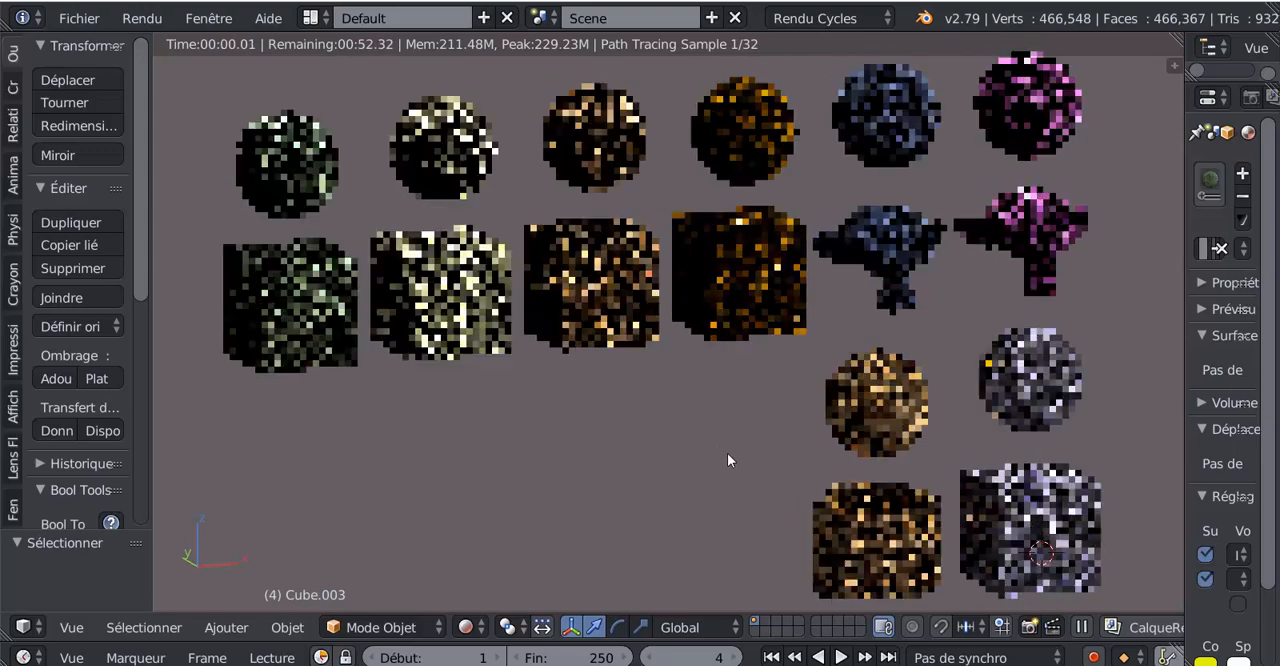
middle_drag(710, 443, 722, 430)
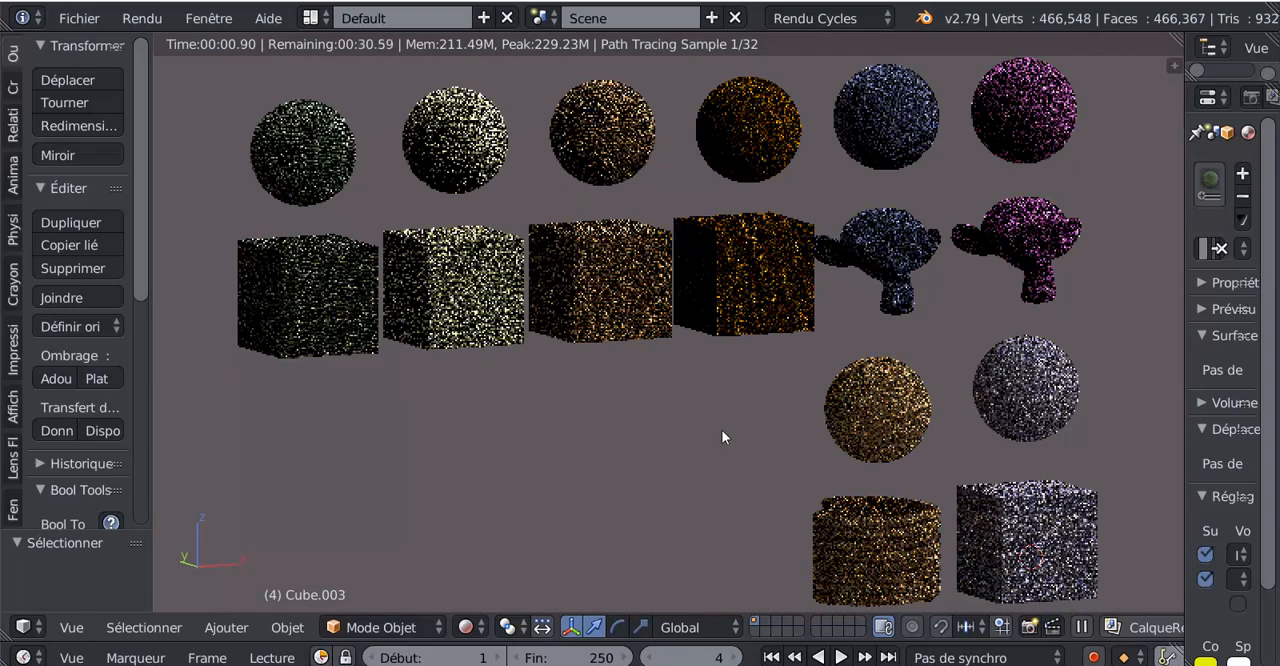